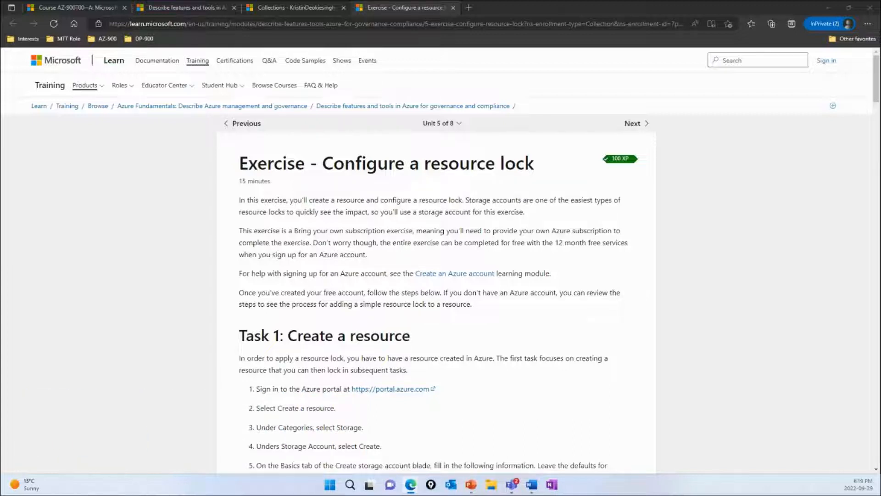
- Review the modules listed on the AZ-900T00 Microsoft Azure Fundamentals course page
left_click(95, 12)
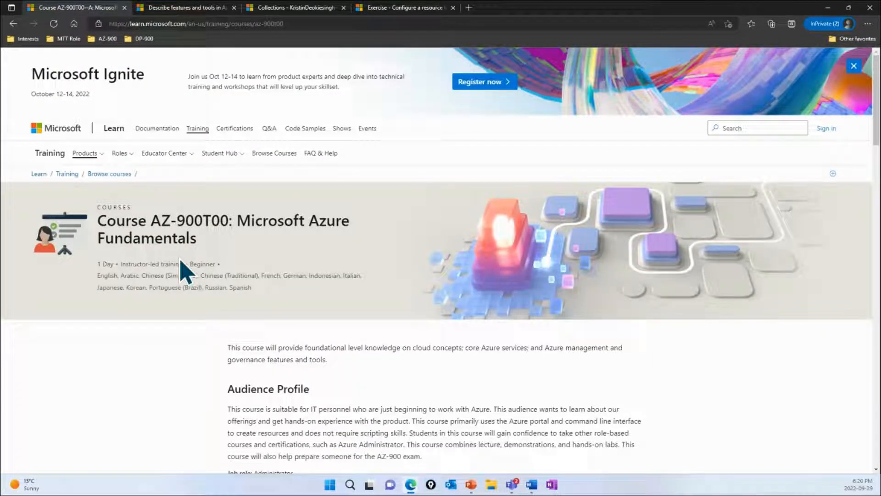
scroll(180, 260, "down", 6)
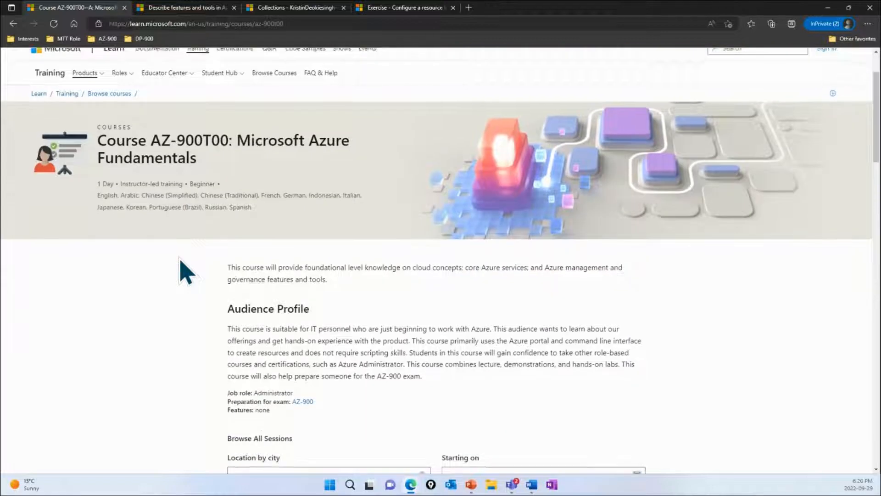
scroll(180, 260, "down", 7)
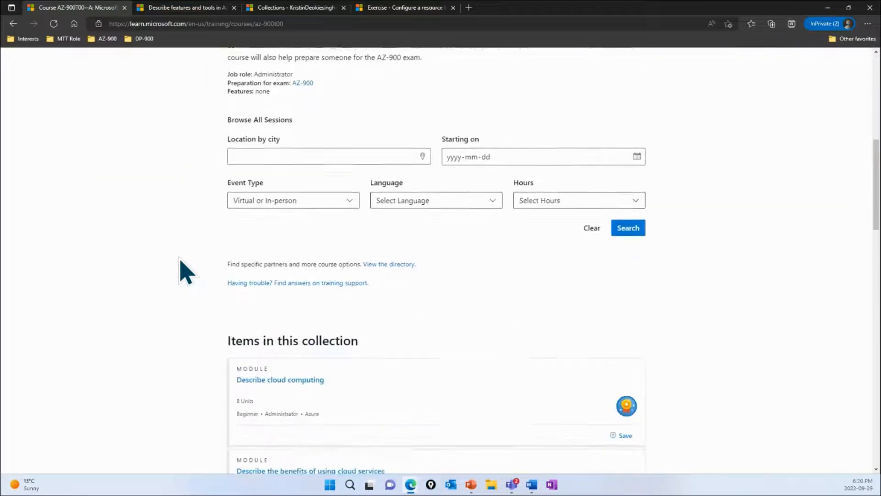
scroll(181, 260, "down", 5)
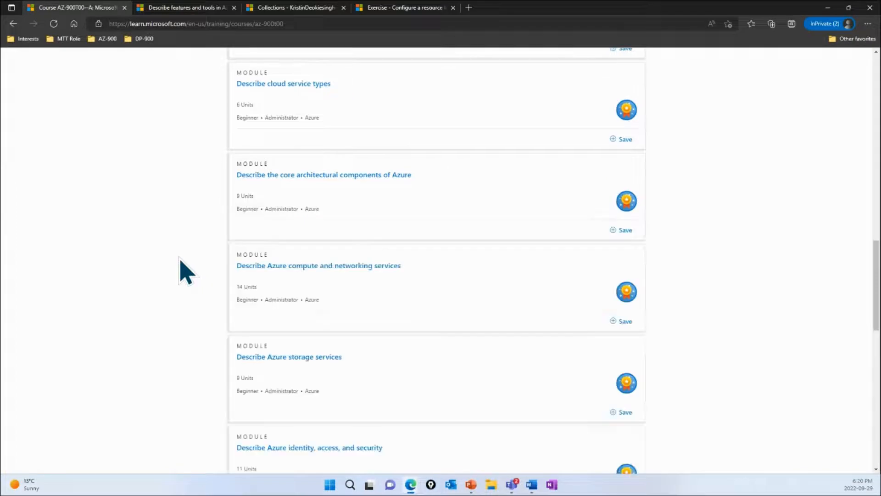
scroll(180, 260, "down", 3)
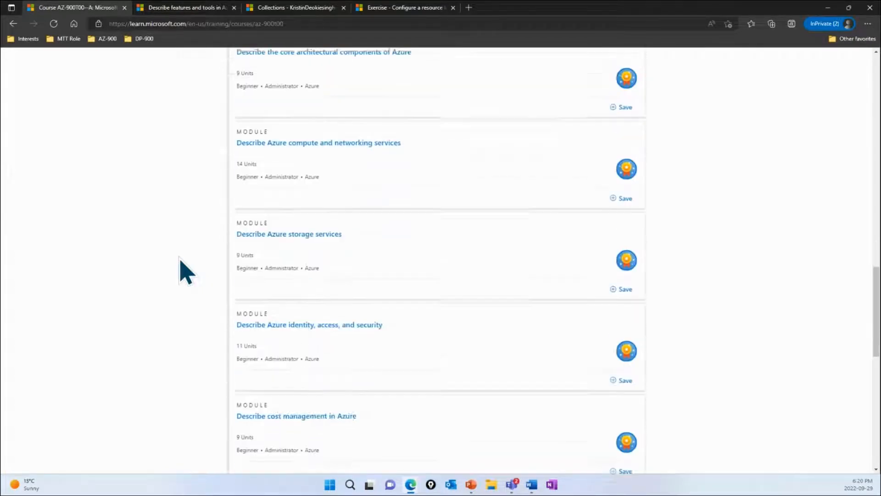
scroll(186, 272, "down", 3)
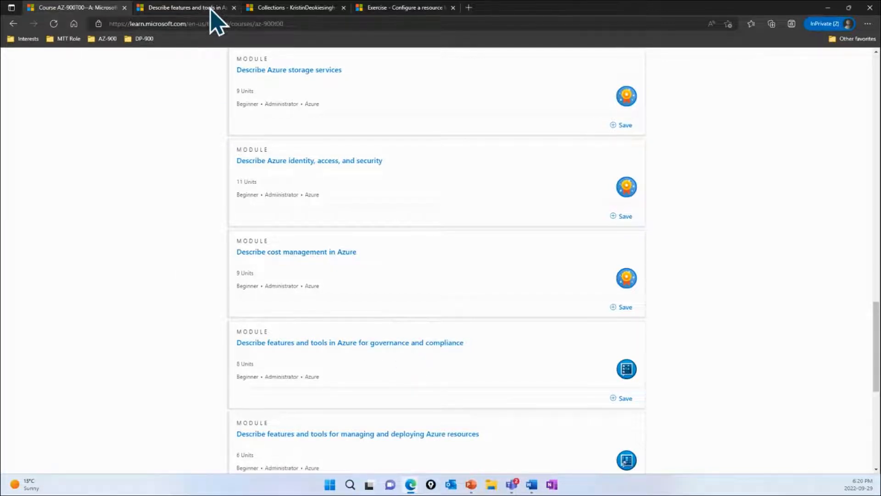
- Look through the units of the module on Azure features and tools for governance and compliance to find the resource lock exercise
scroll(298, 284, "down", 1)
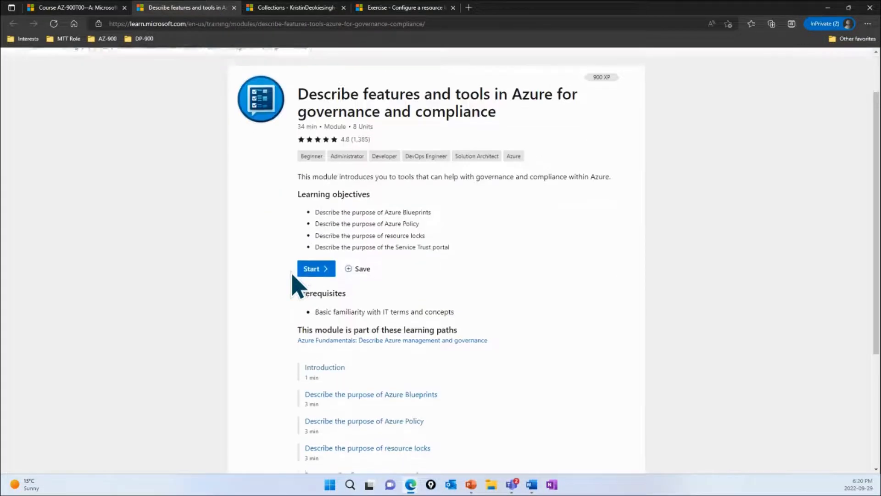
scroll(297, 285, "down", 1)
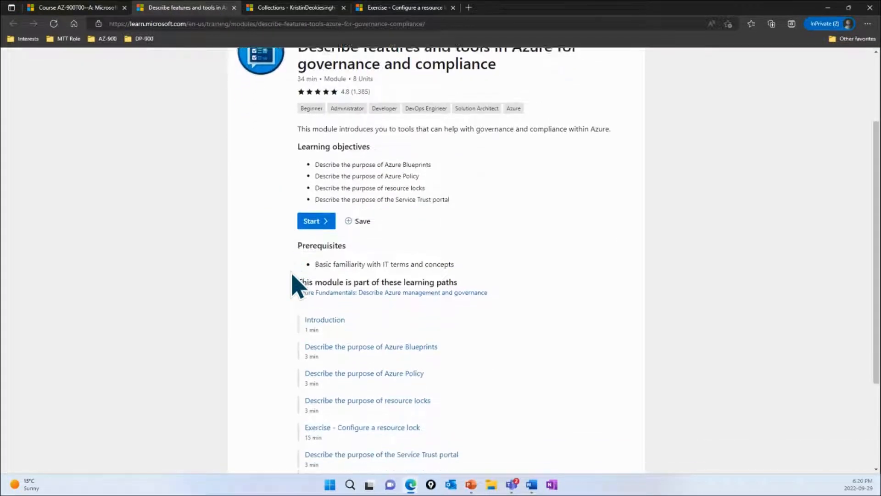
scroll(294, 280, "down", 1)
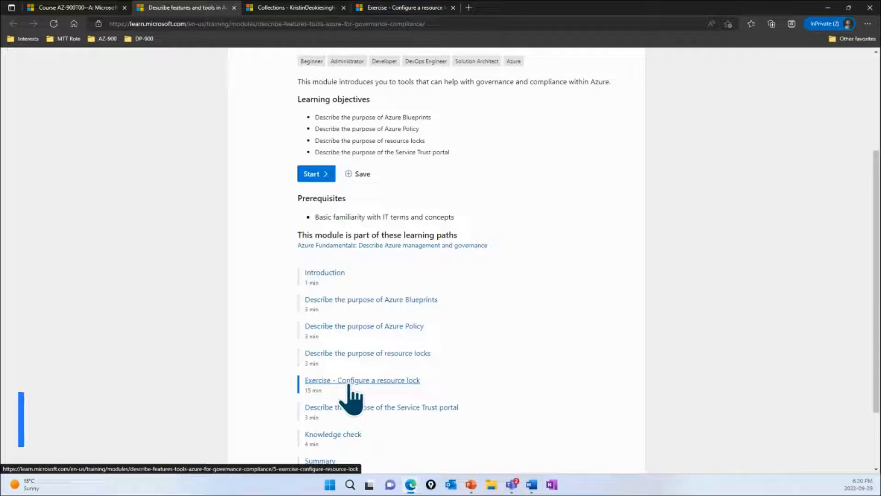
key("alt+space")
type("ak")
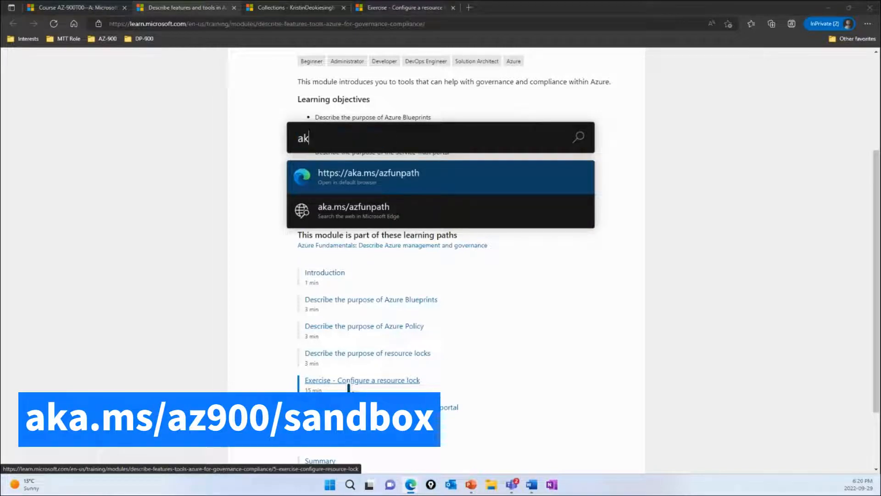
type("a.ms/a")
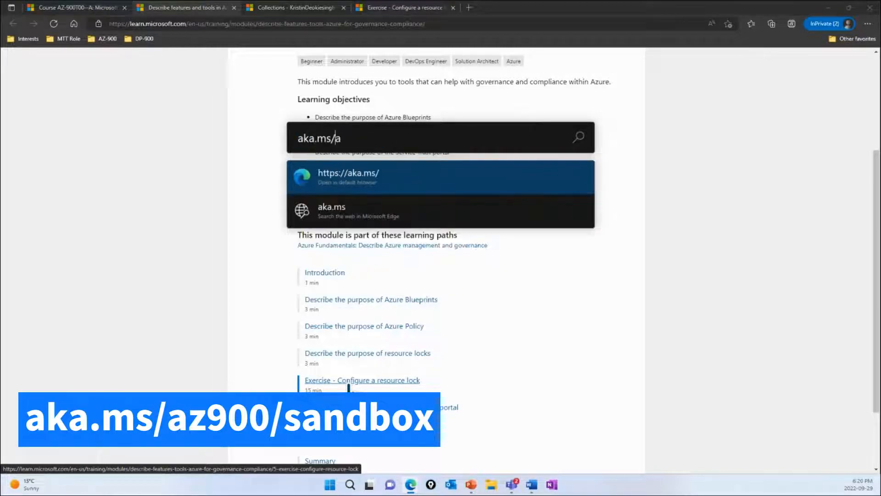
type("z900/sand")
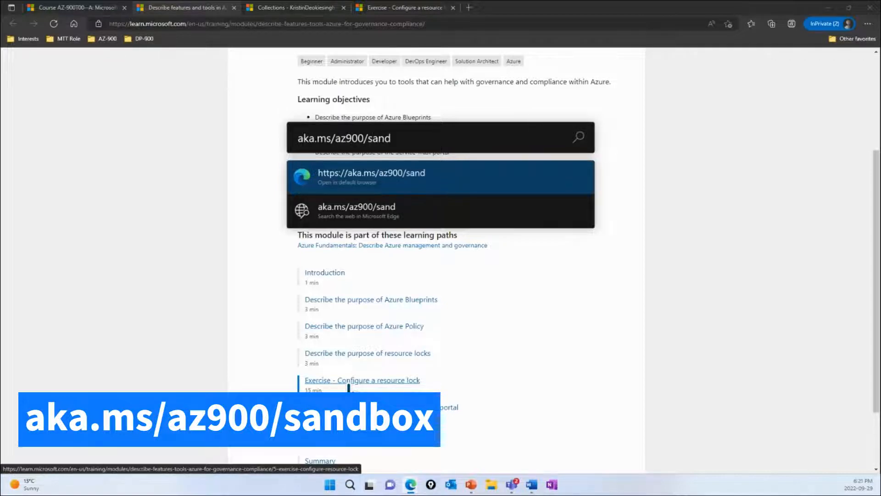
type("box")
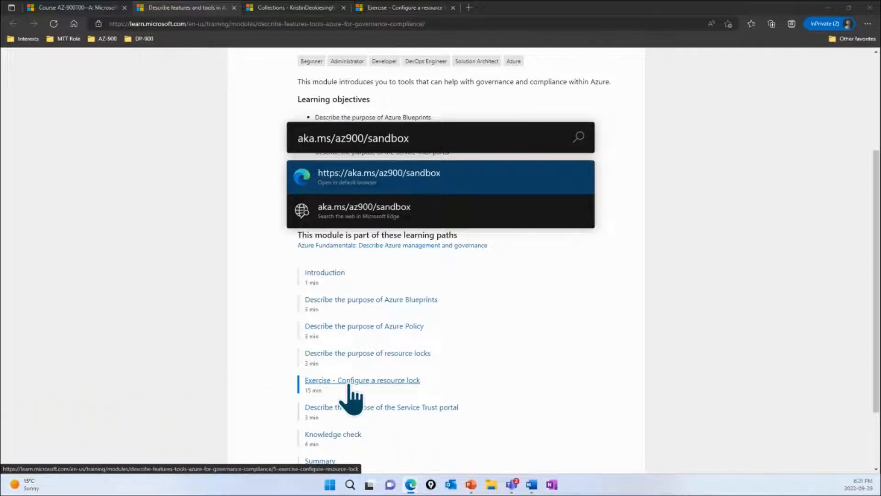
left_click(242, 264)
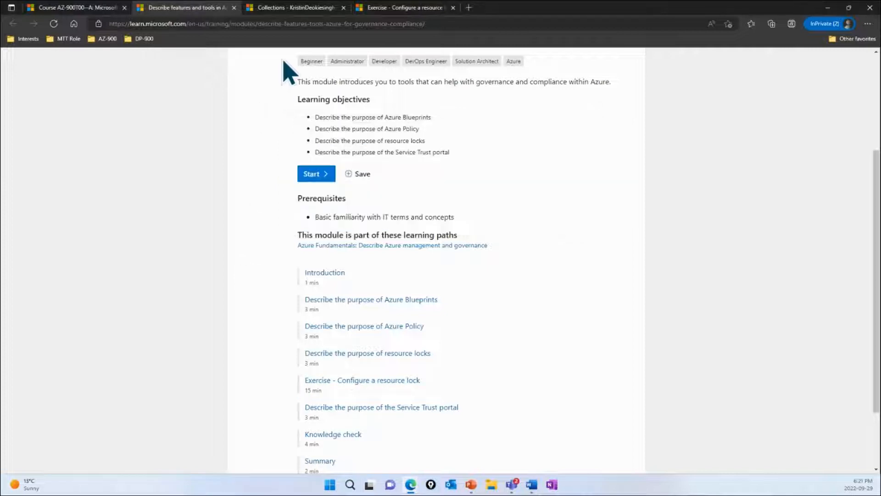
- Examine the exercises in the Azure Fundamentals (AZ-900) Sandbox/Practical Exercises collection, through to the Module 3 resource lock exercise
left_click(312, 7)
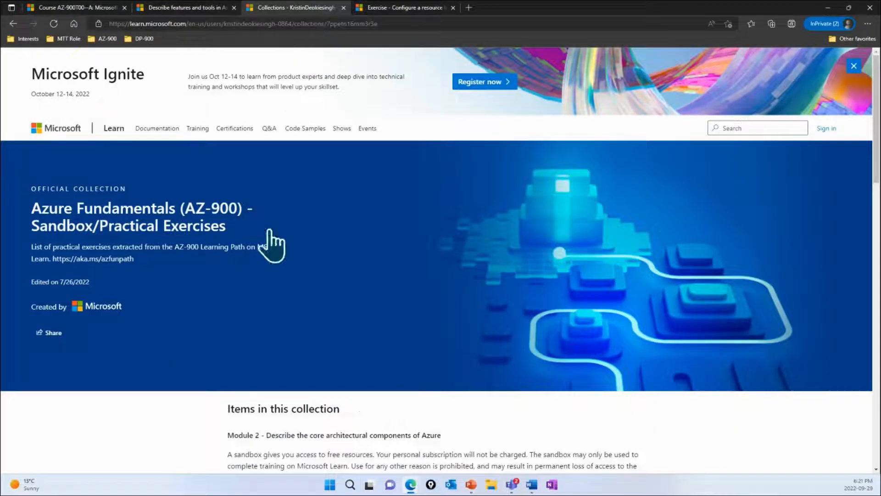
scroll(289, 298, "down", 1)
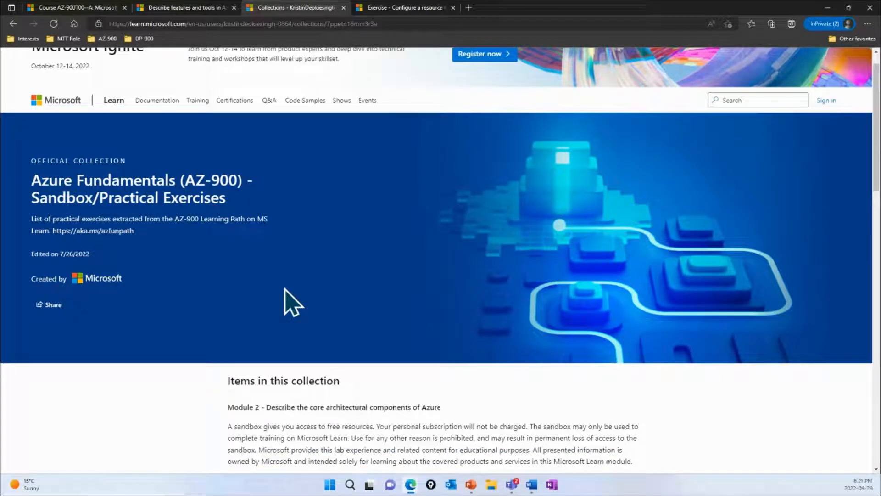
scroll(292, 302, "down", 3)
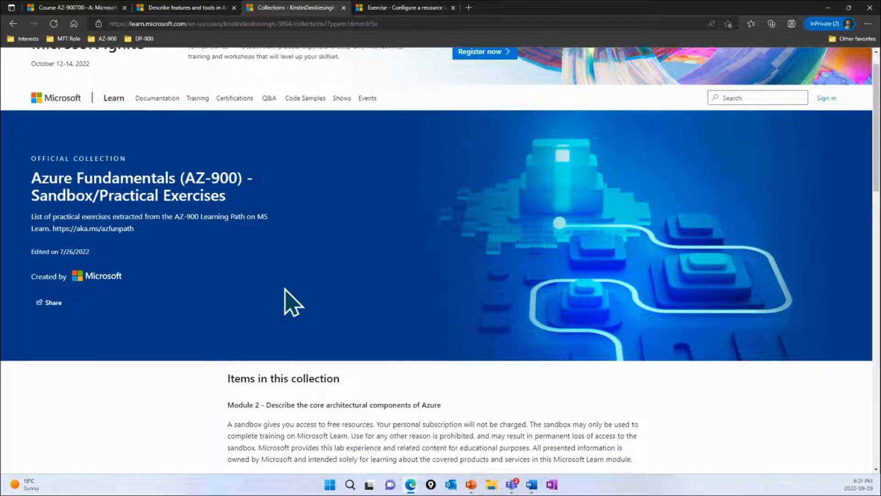
scroll(286, 292, "down", 2)
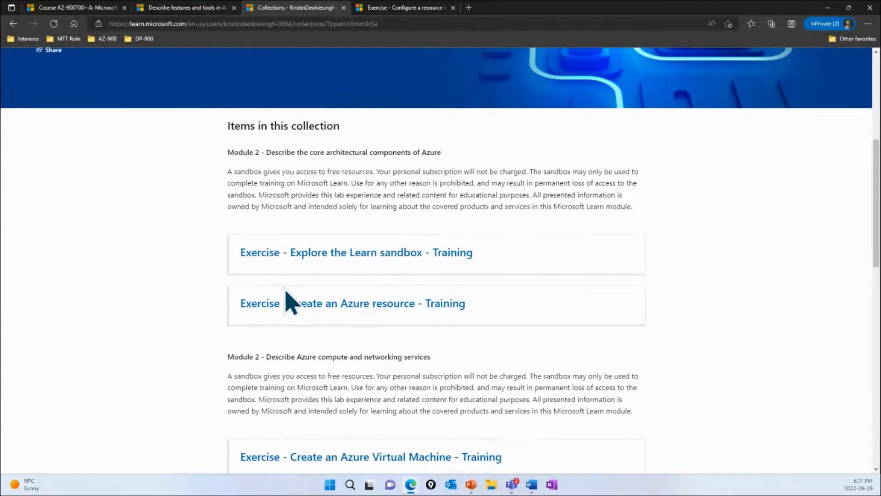
scroll(290, 303, "down", 1)
scroll(291, 303, "down", 2)
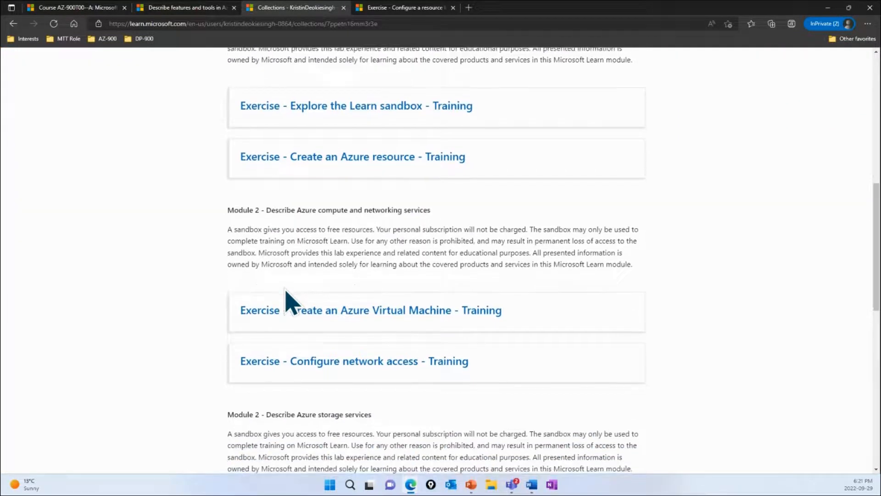
scroll(285, 296, "down", 3)
scroll(286, 296, "down", 2)
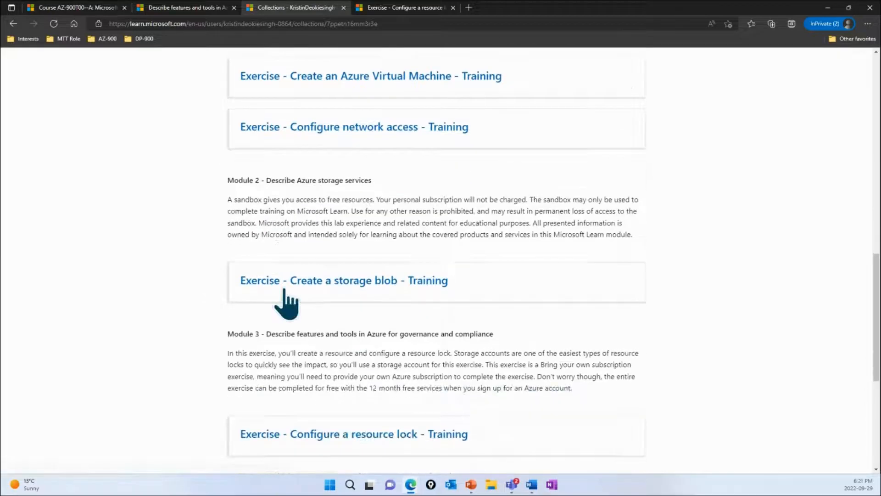
scroll(284, 293, "down", 1)
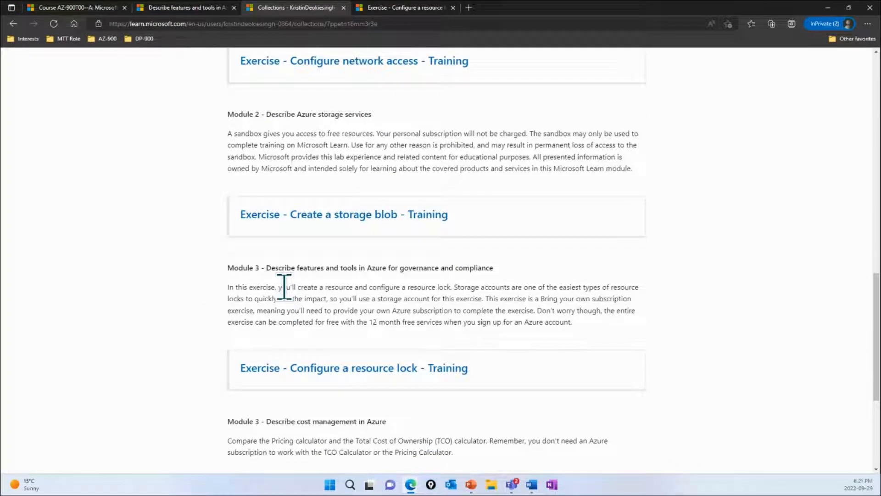
scroll(285, 287, "down", 1)
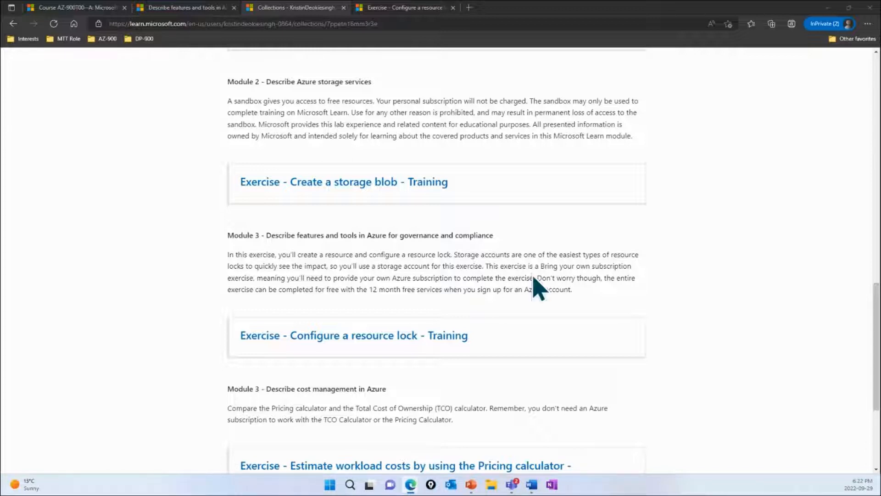
- Switch to the Azure portal and start creating a storage account resource
left_click(828, 8)
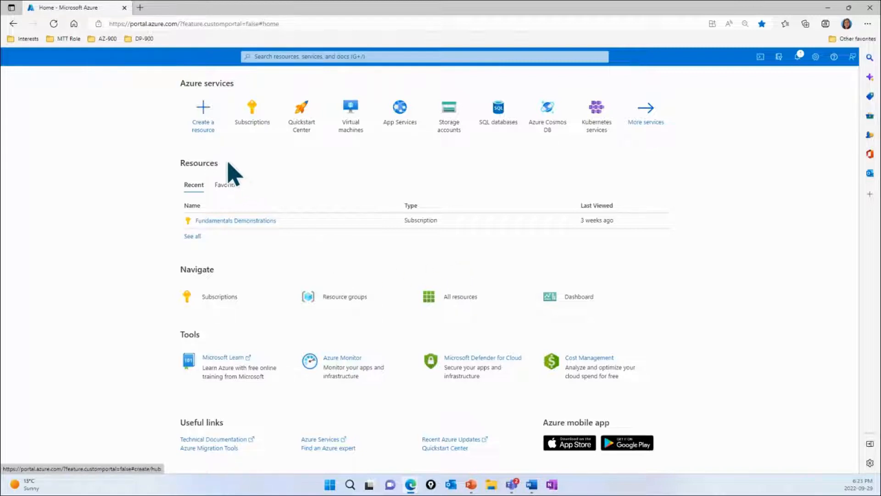
left_click(205, 132)
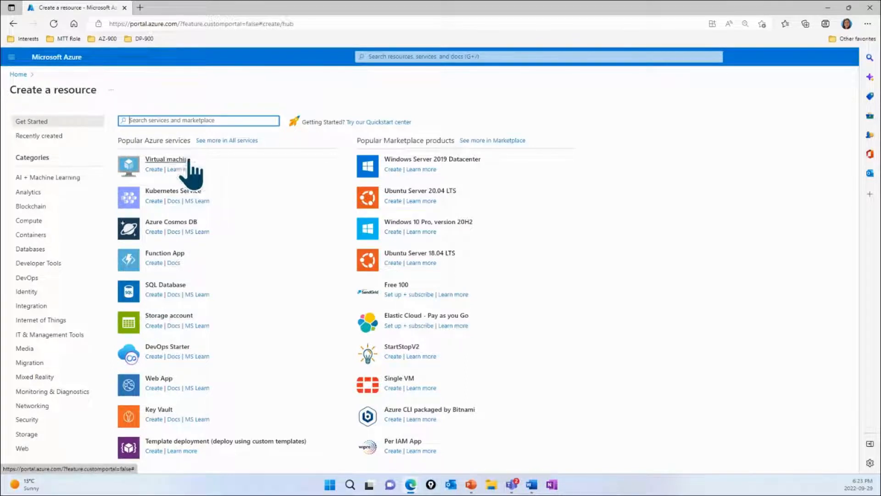
left_click(154, 326)
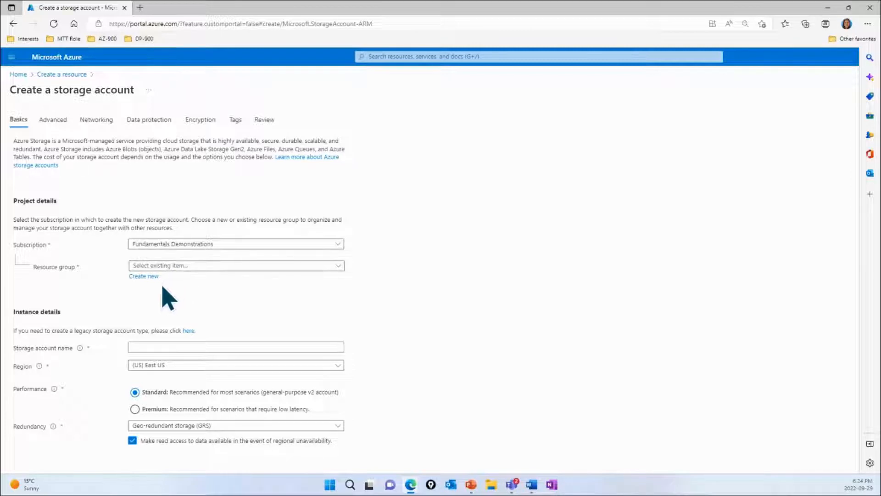
- Create a new resource group named AZ900DemoRG for the storage account
left_click(148, 277)
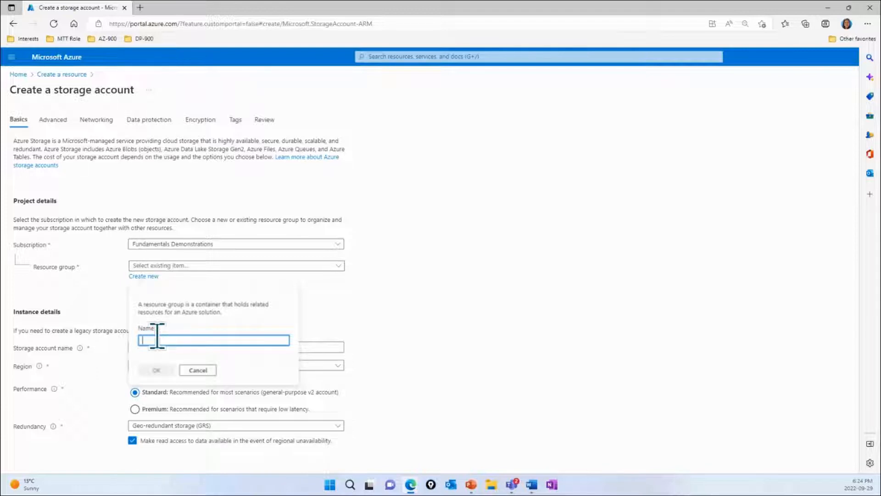
type("AZ9")
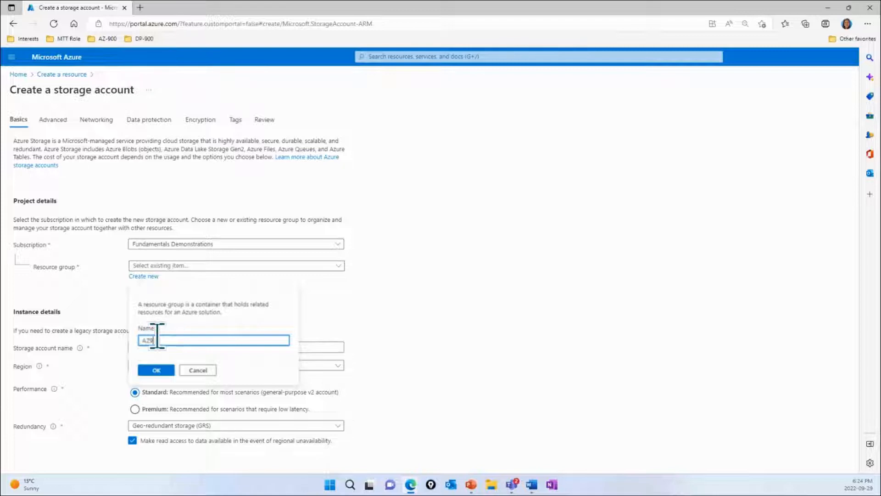
type("00 DemoRG")
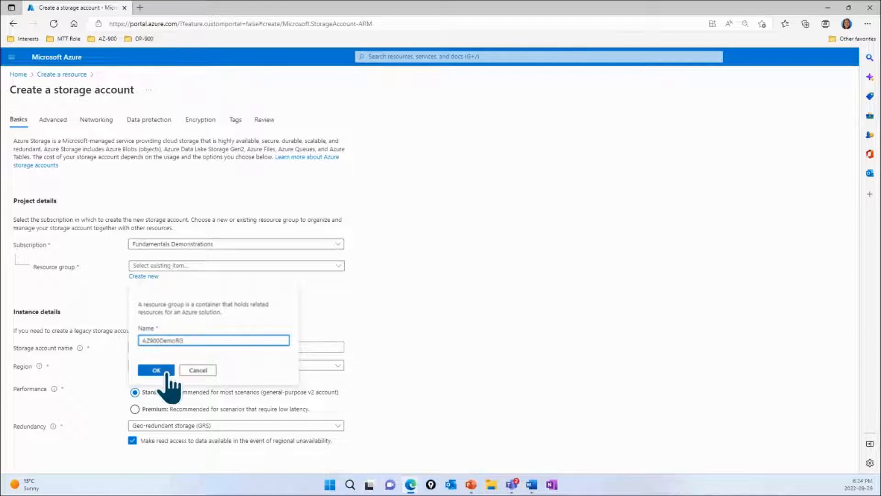
left_click(156, 370)
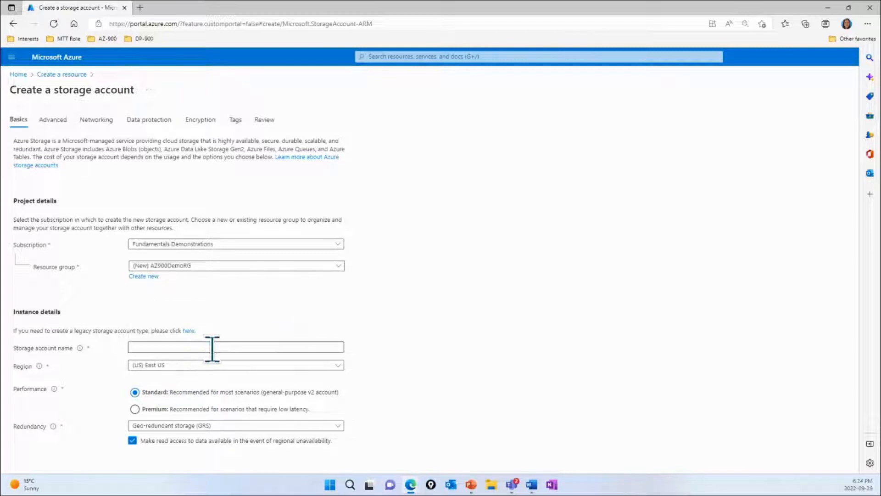
- Name the storage account az900storageaccountdemo
scroll(232, 342, "down", 1)
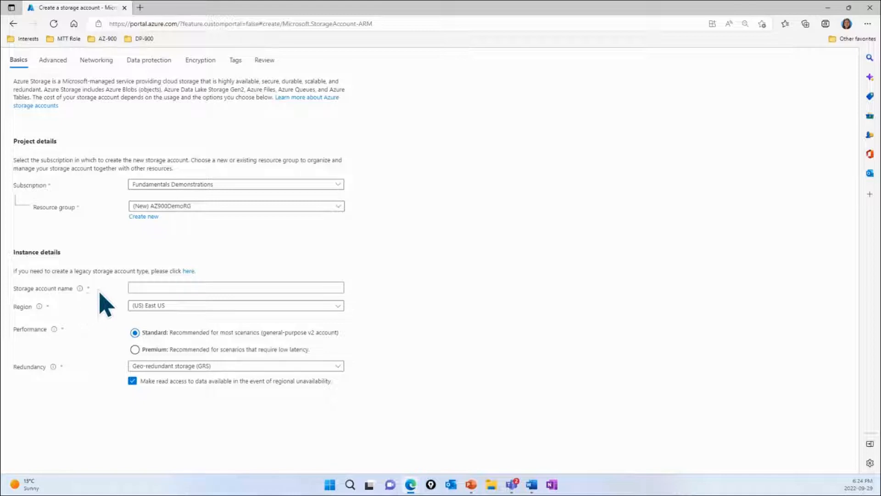
left_click(138, 287)
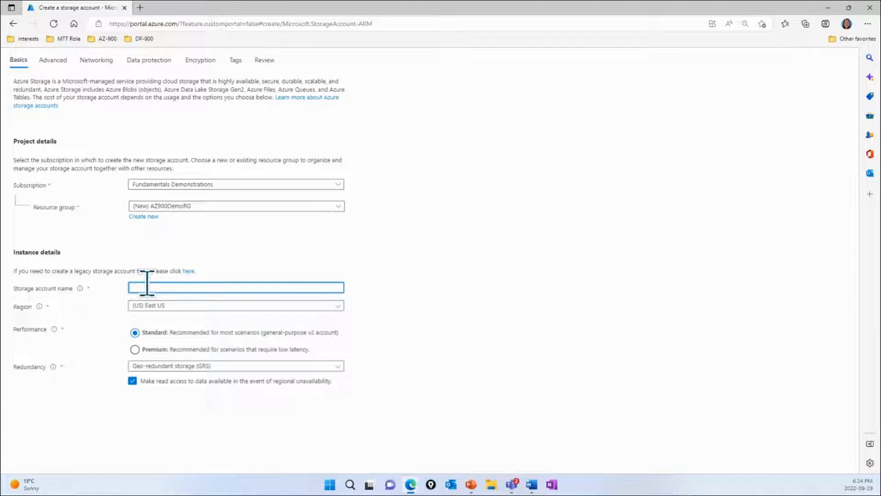
type("az900storageaccountdemo")
left_click(384, 311)
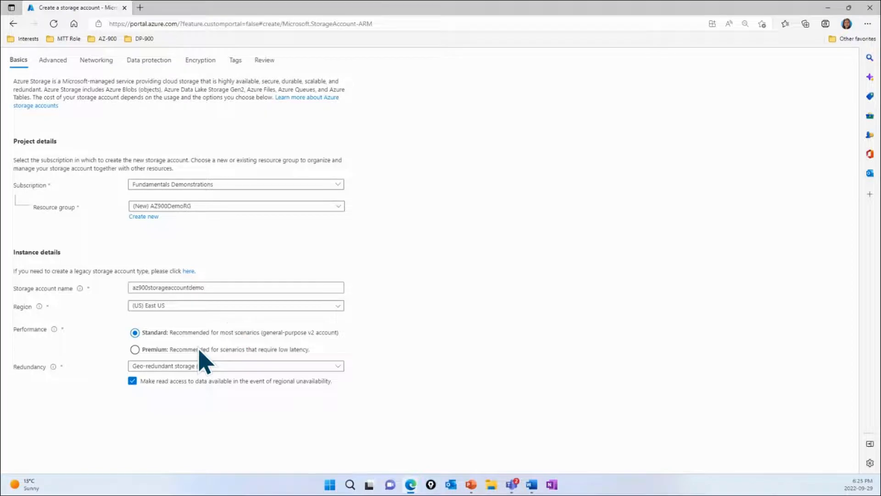
- Set the storage account's redundancy to Locally-redundant storage (LRS)
scroll(199, 351, "down", 1)
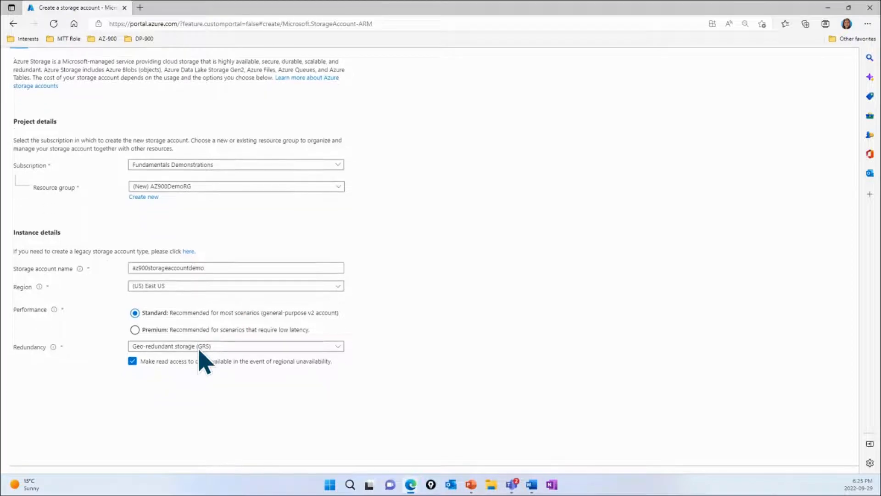
left_click(168, 342)
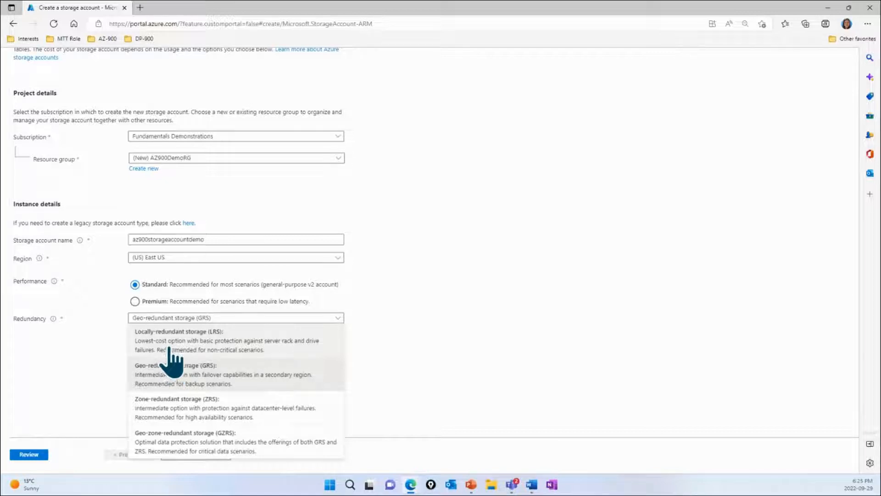
left_click(174, 344)
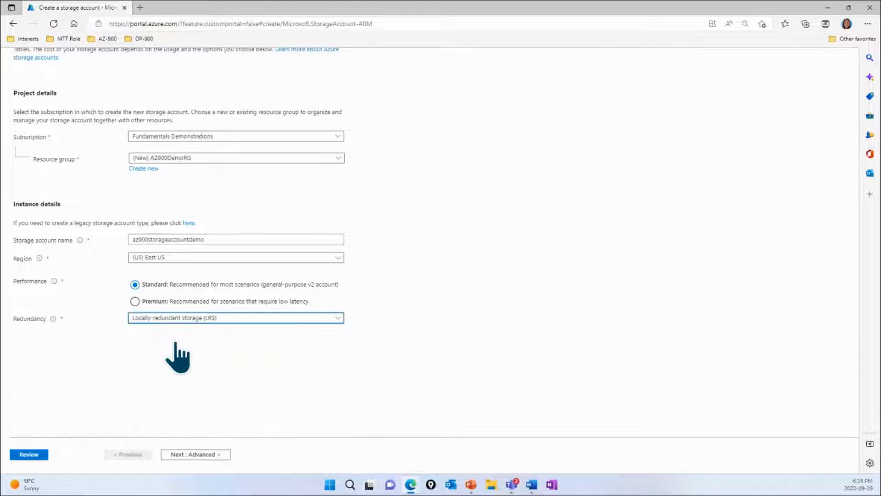
- Review the storage account configuration and create the storage account
left_click(172, 368)
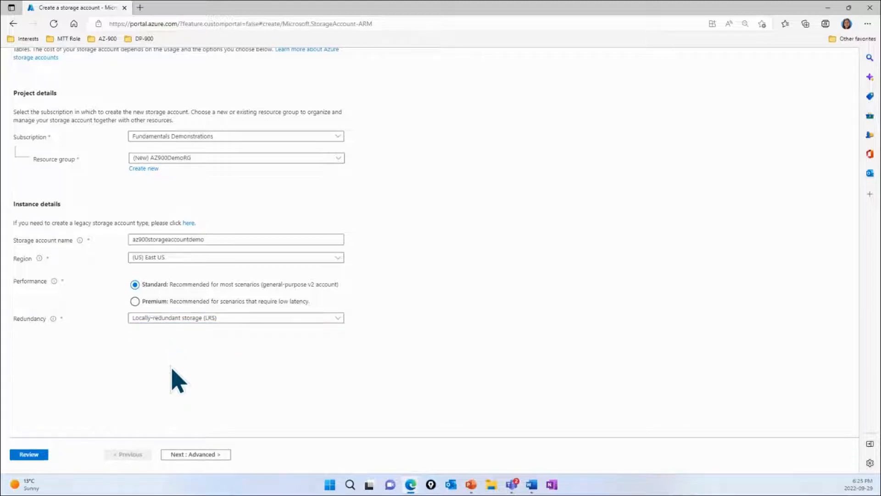
left_click(28, 455)
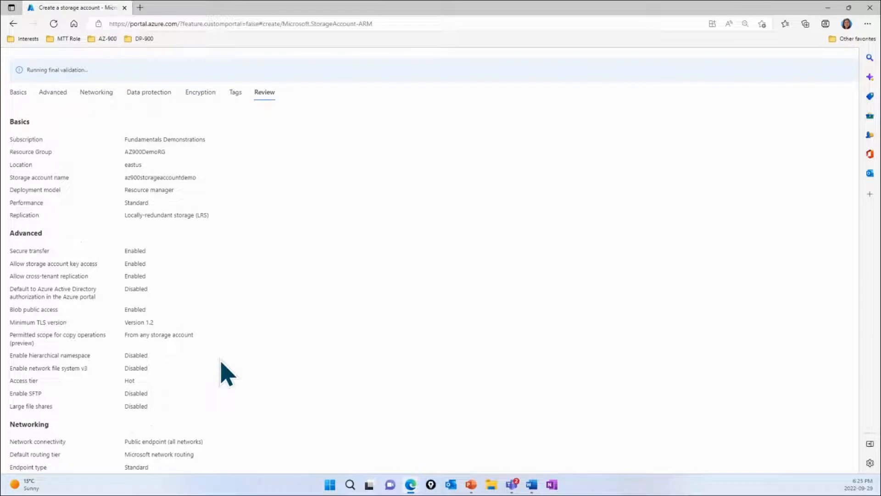
scroll(225, 373, "down", 5)
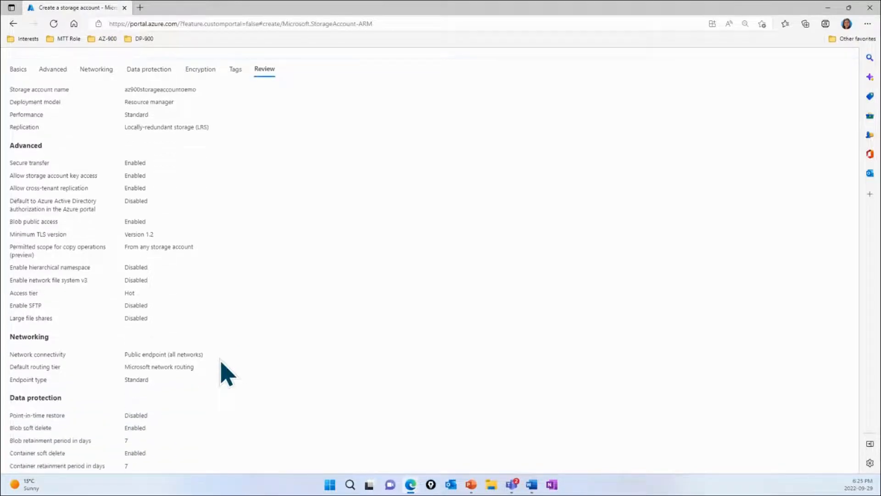
scroll(225, 373, "down", 3)
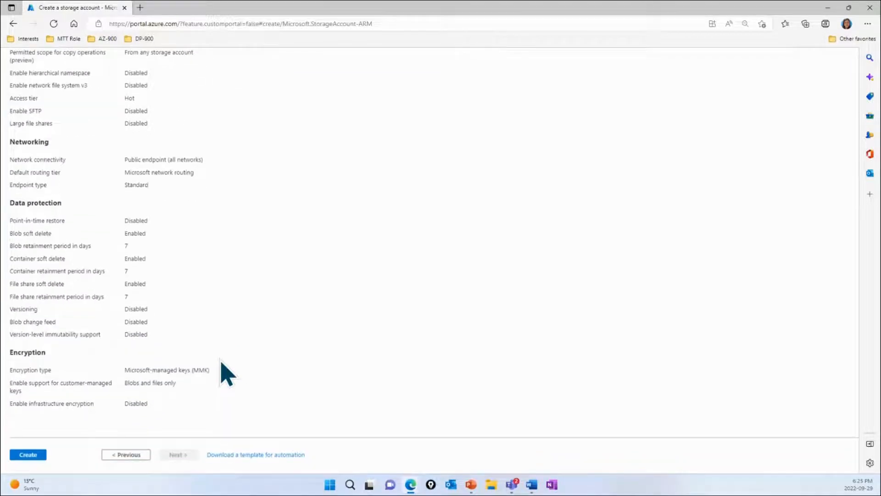
left_click(45, 456)
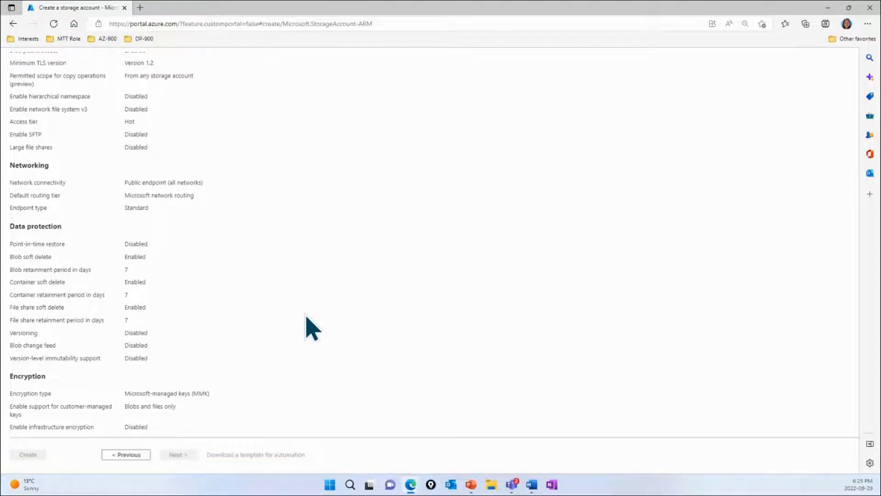
scroll(307, 317, "up", 2)
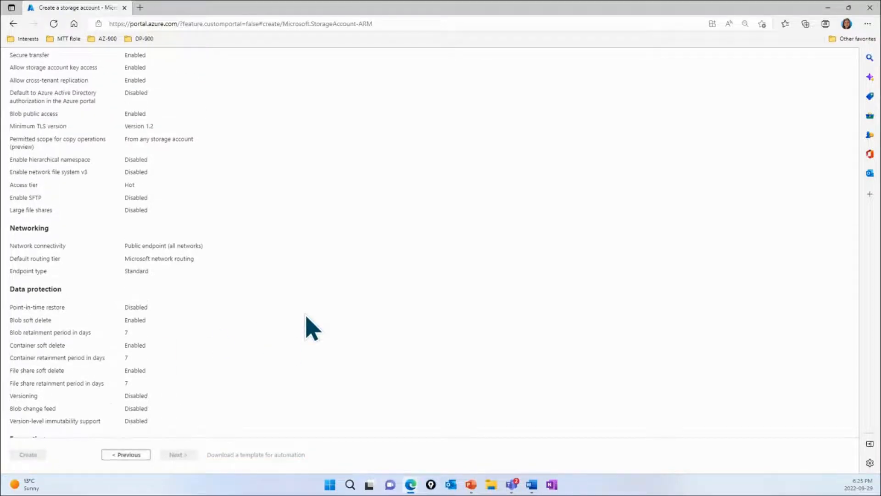
scroll(306, 328, "up", 3)
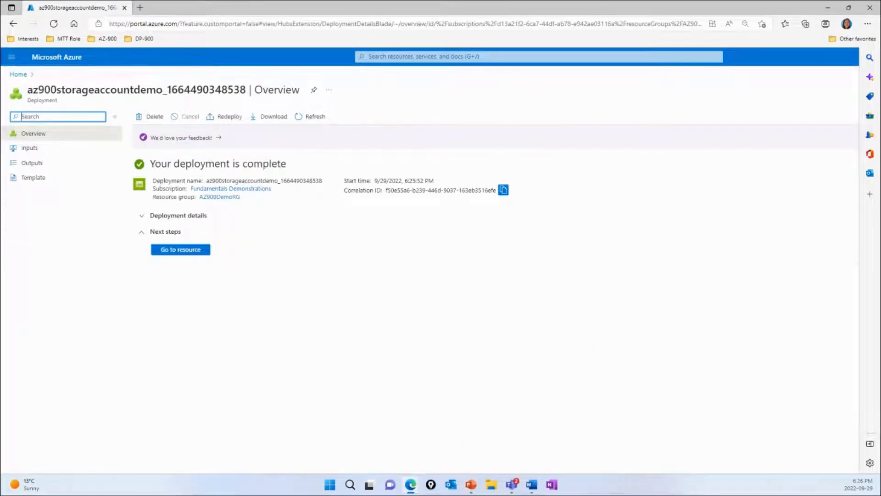
- Go to the deployed az900storageaccountdemo resource and open its Locks settings
left_click(198, 253)
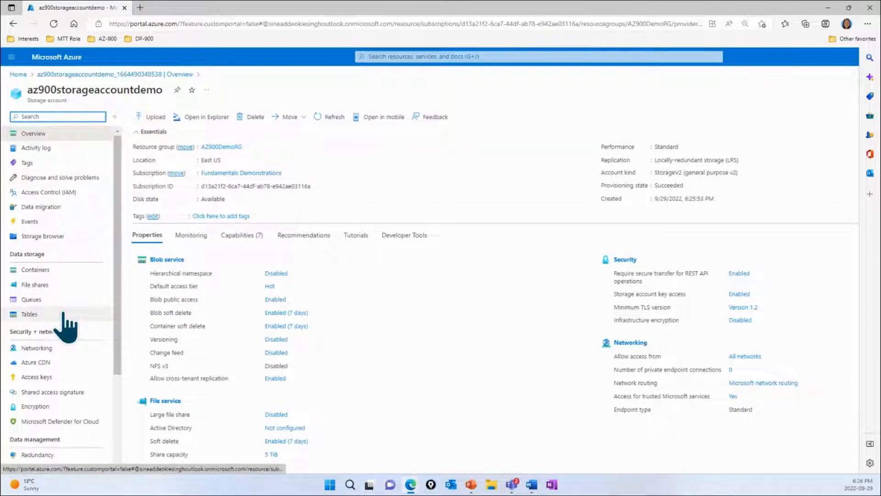
scroll(67, 327, "down", 1)
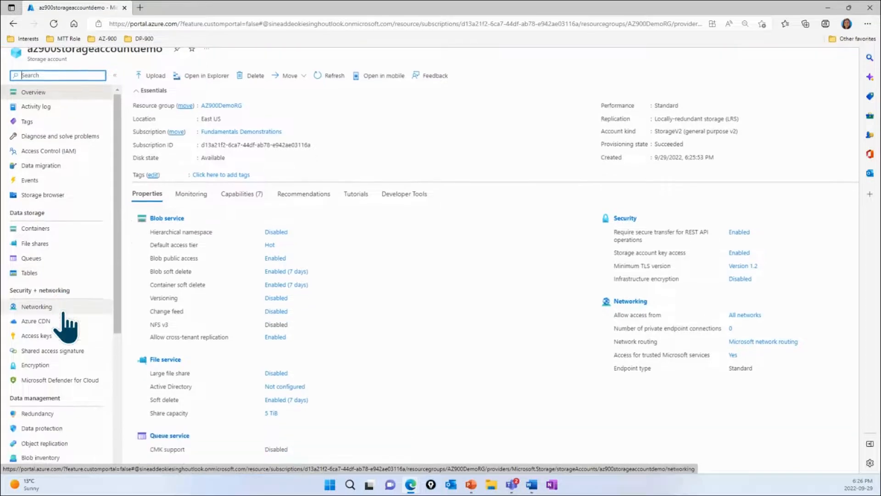
scroll(67, 326, "down", 5)
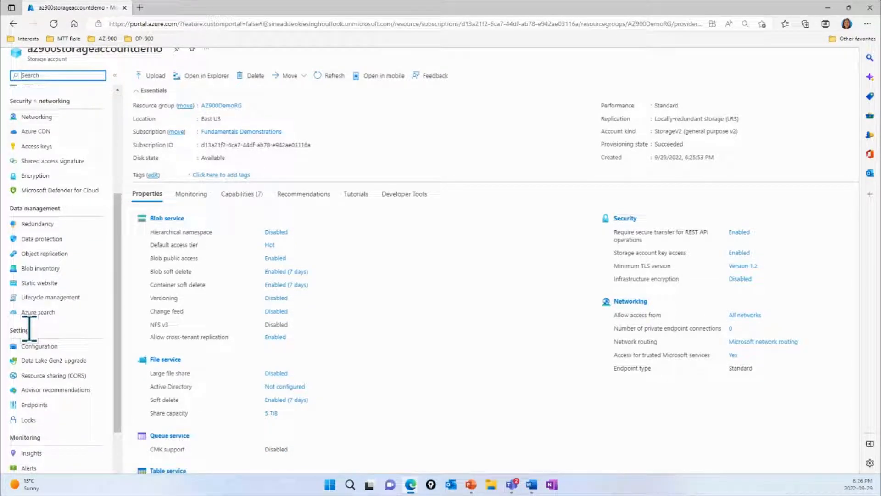
scroll(28, 323, "down", 1)
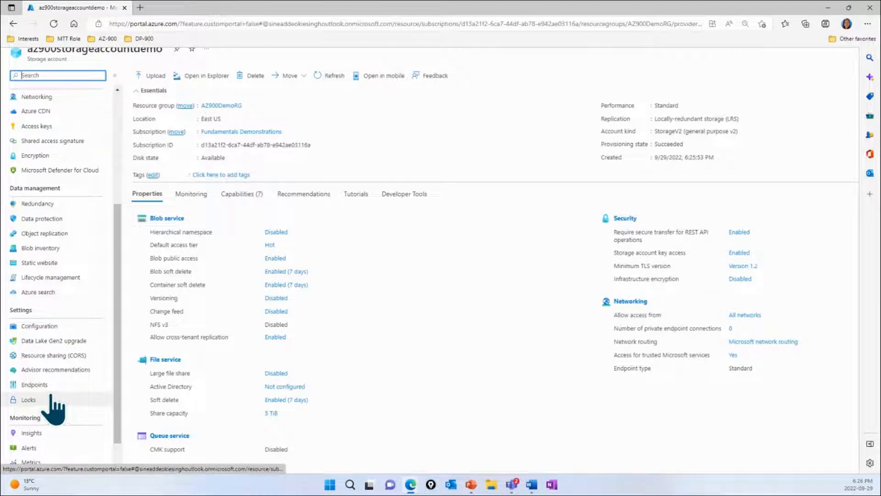
left_click(51, 398)
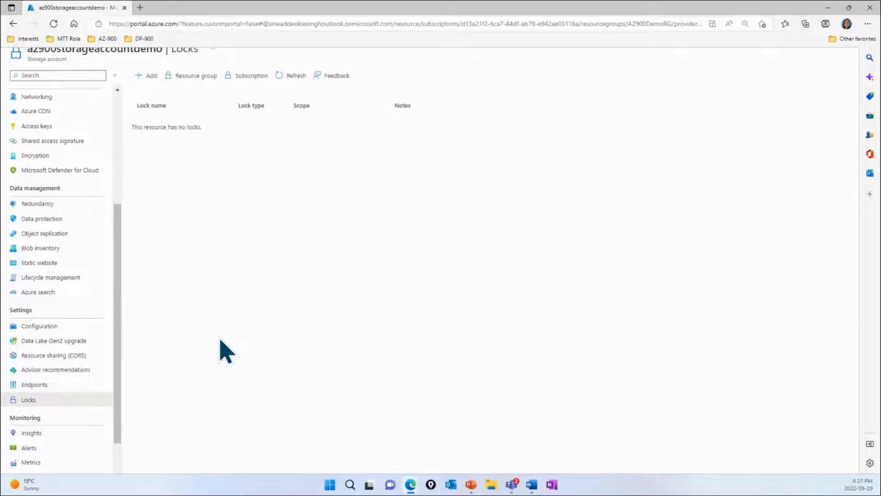
- Add a Read-only lock named storagelock to the storage account
scroll(324, 276, "up", 2)
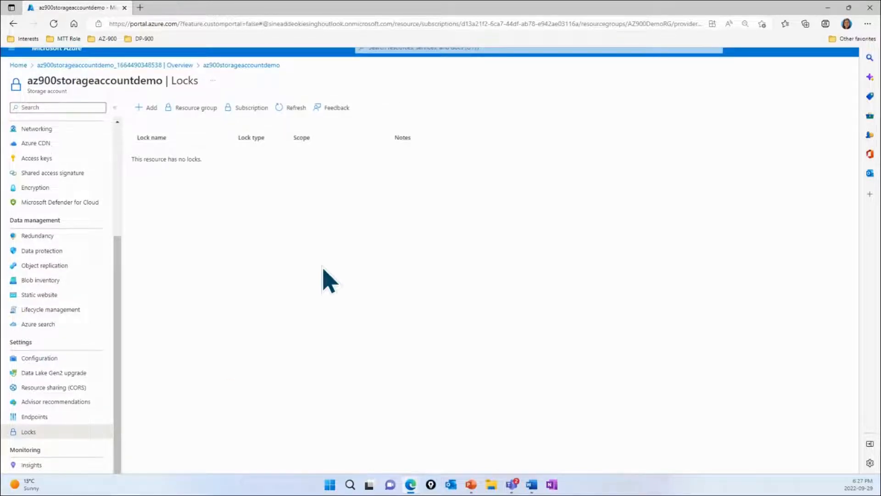
left_click(151, 110)
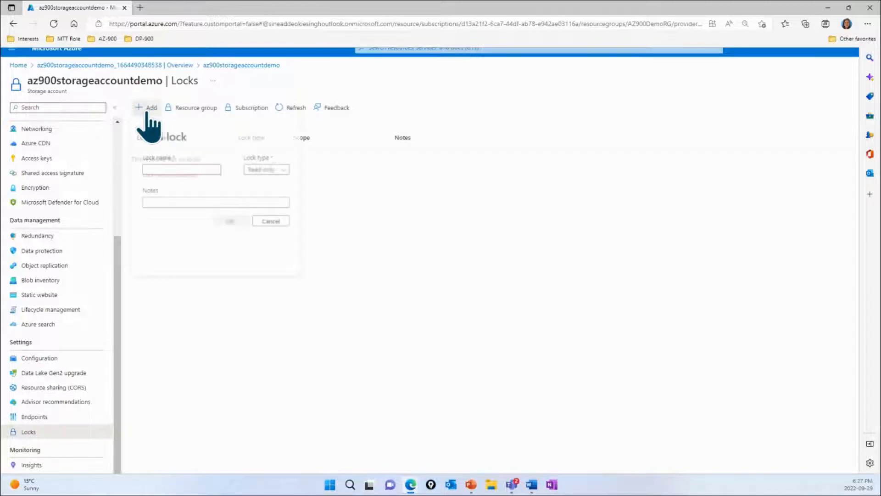
left_click(256, 173)
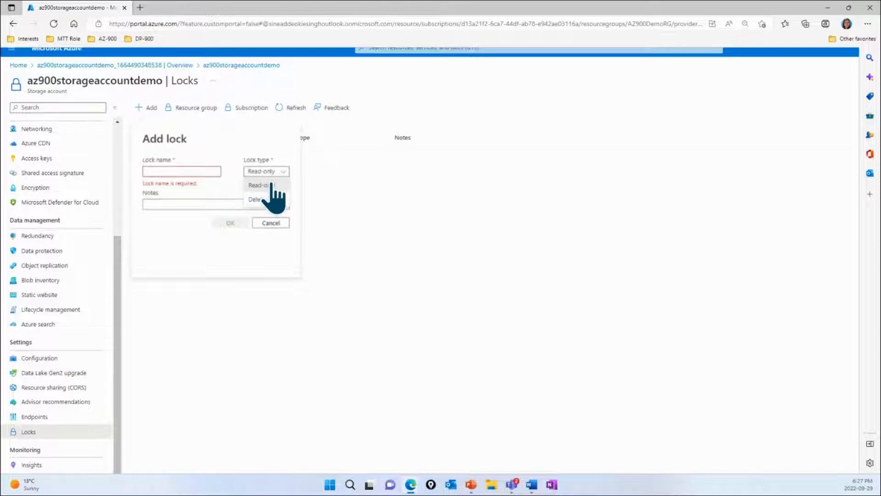
left_click(272, 186)
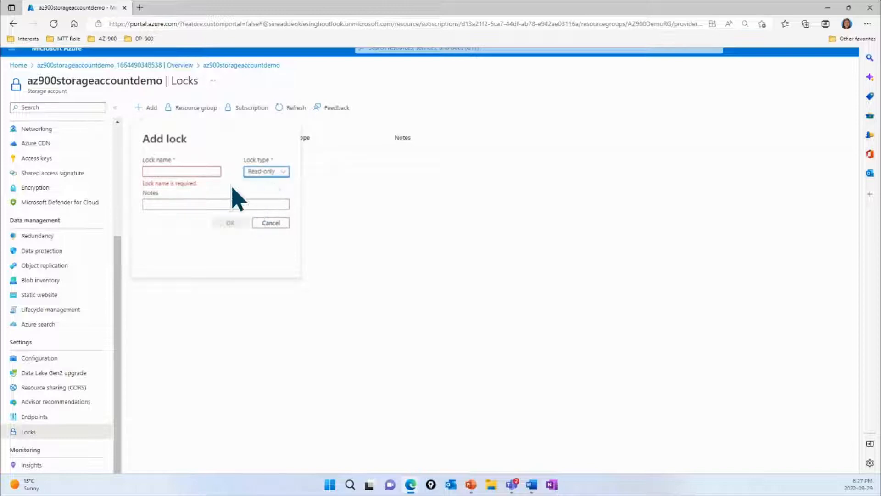
left_click(203, 172)
type("storagelock")
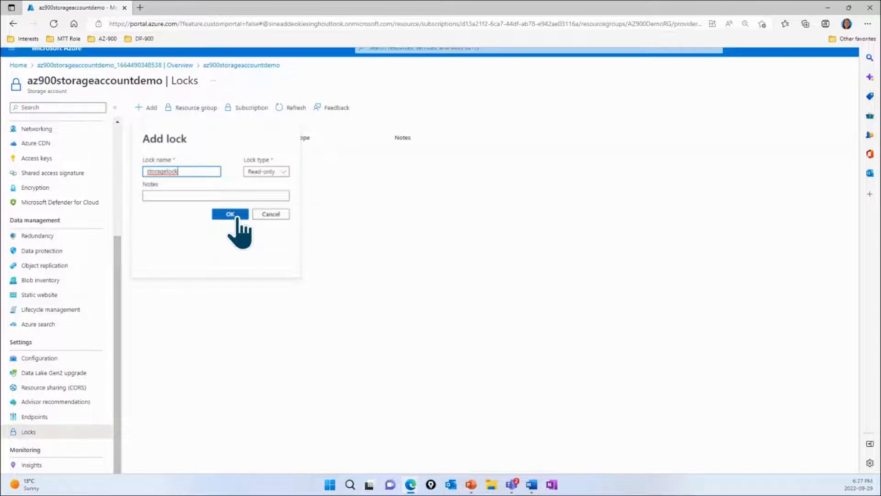
left_click(237, 215)
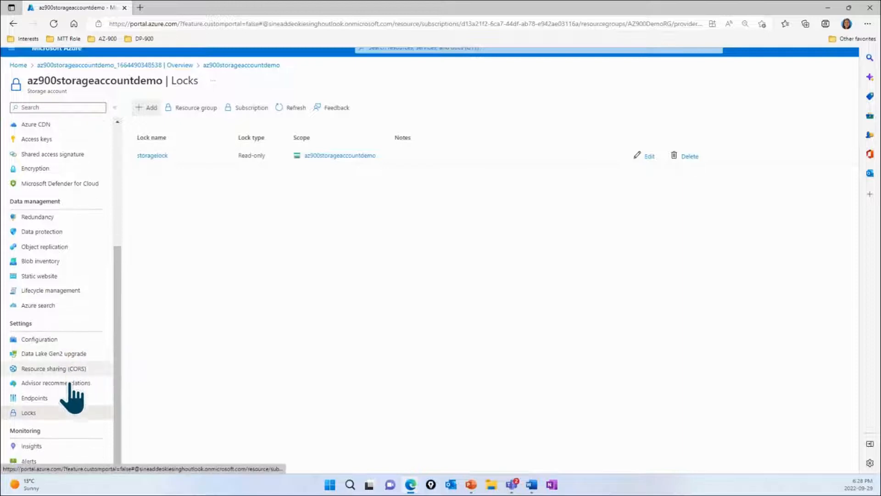
- Try to create a private container named photos in the locked storage account and check the resulting notification
scroll(71, 392, "up", 1)
scroll(72, 395, "up", 4)
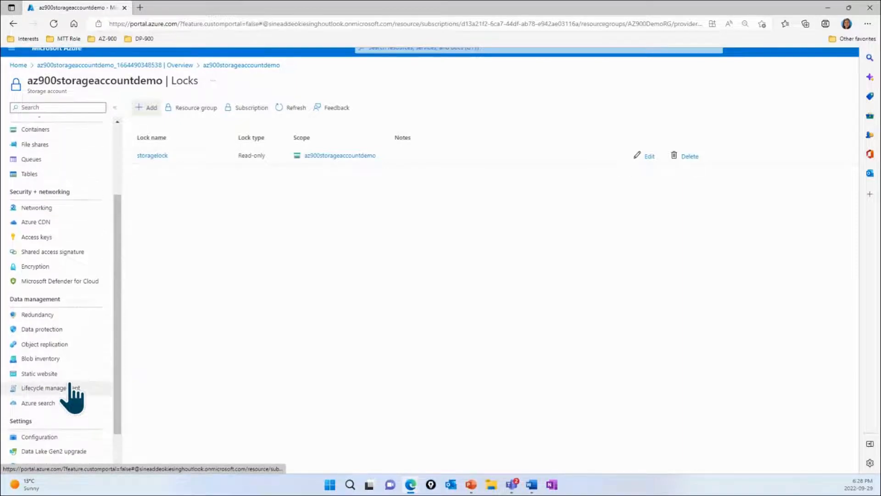
scroll(72, 395, "up", 2)
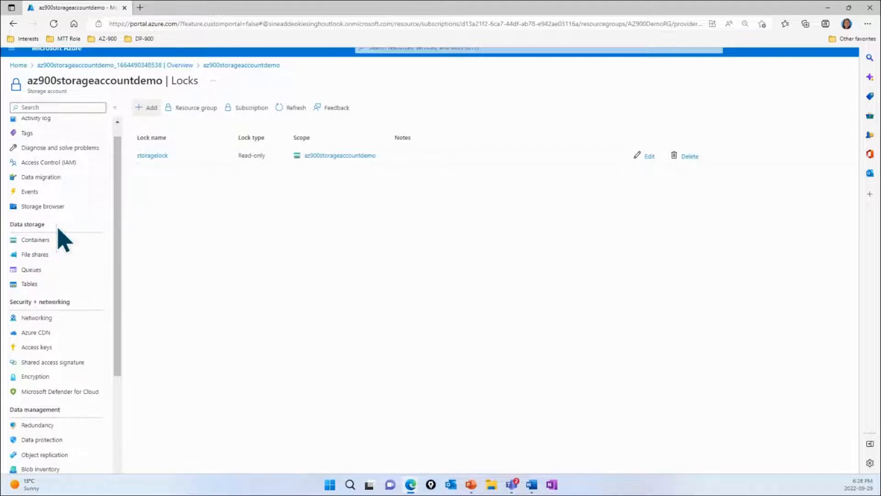
left_click(30, 243)
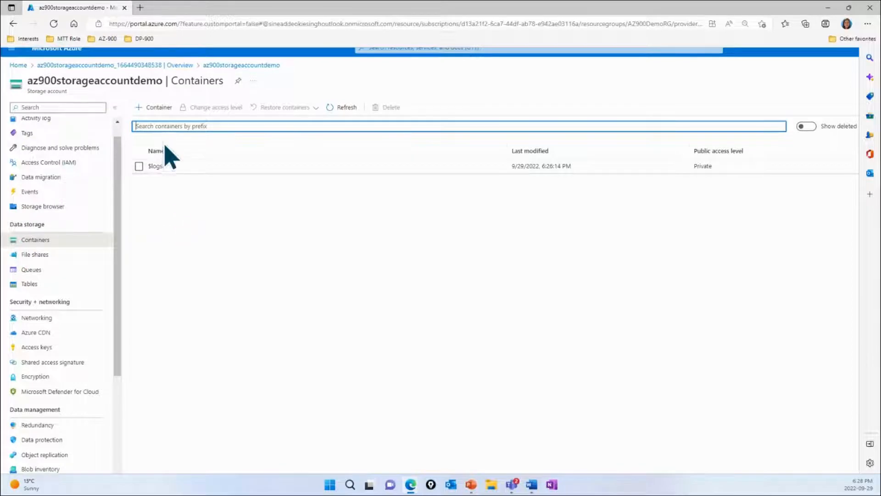
left_click(153, 109)
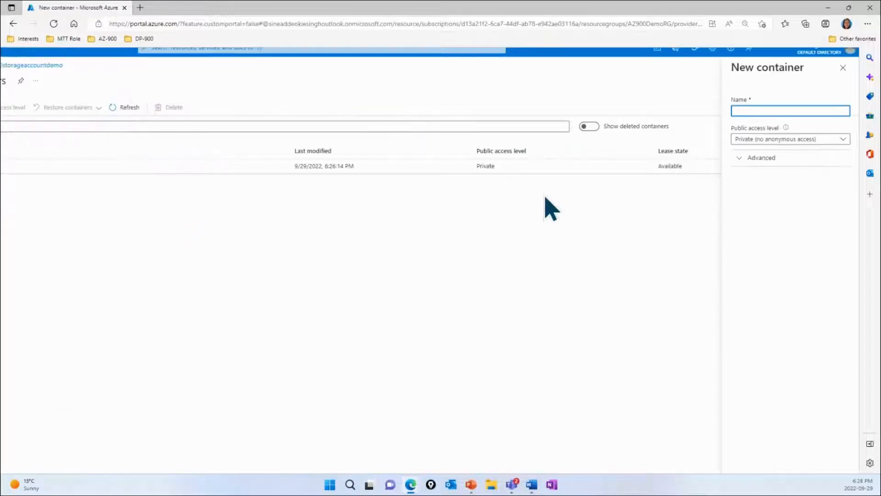
type("photos")
scroll(763, 220, "down", 2)
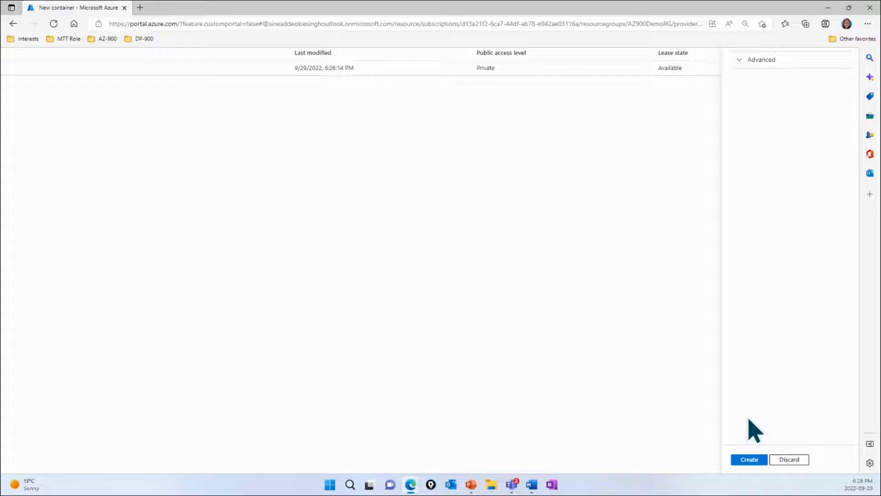
left_click(756, 461)
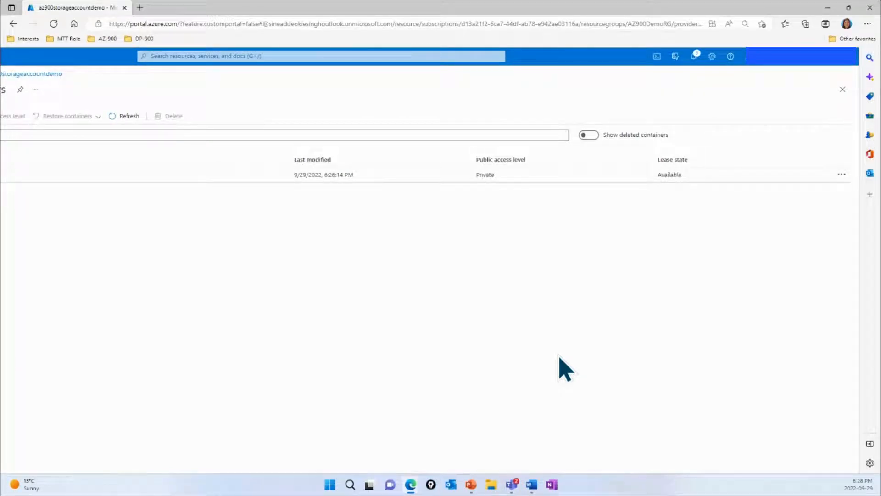
left_click(695, 57)
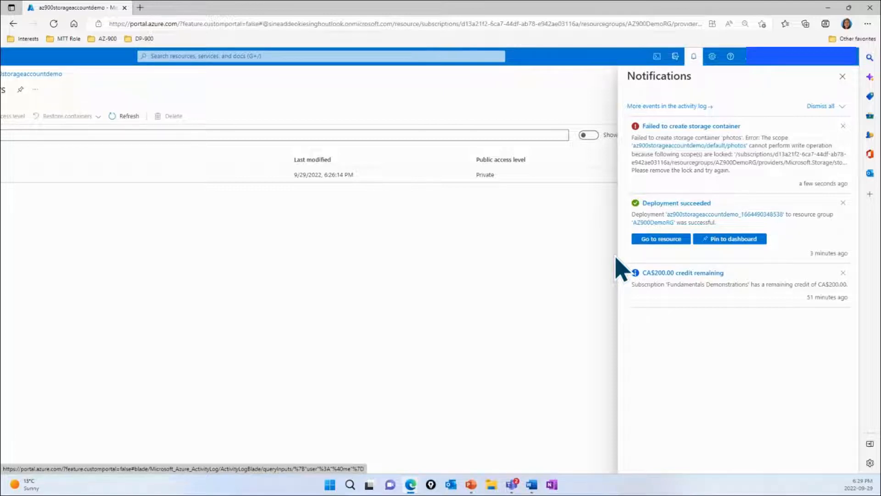
left_click(842, 76)
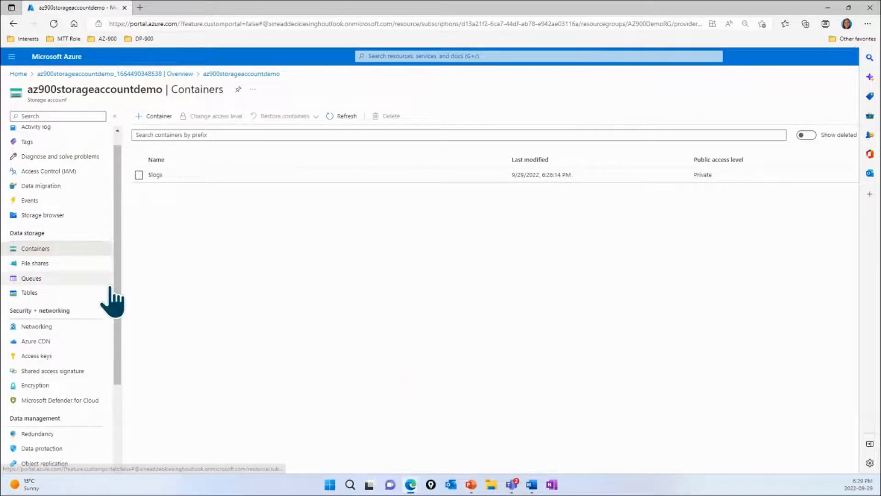
- Change the lock type of storagelock to Delete
scroll(94, 248, "down", 5)
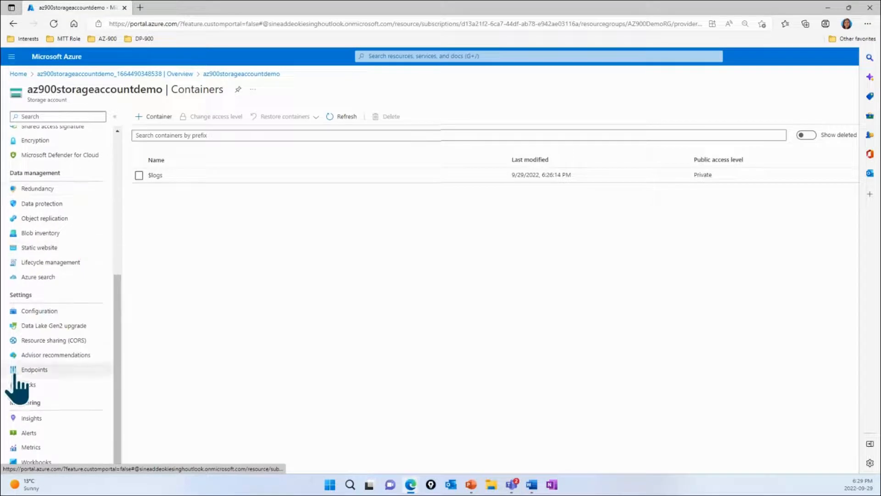
left_click(32, 386)
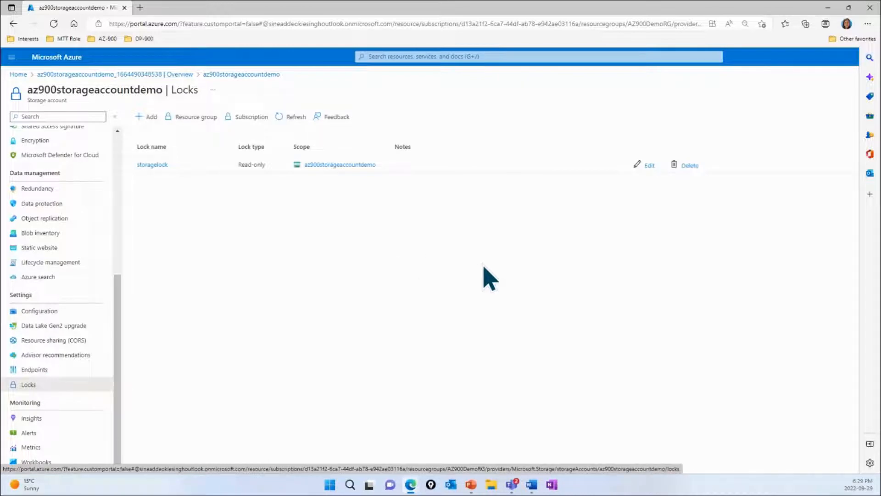
left_click(649, 166)
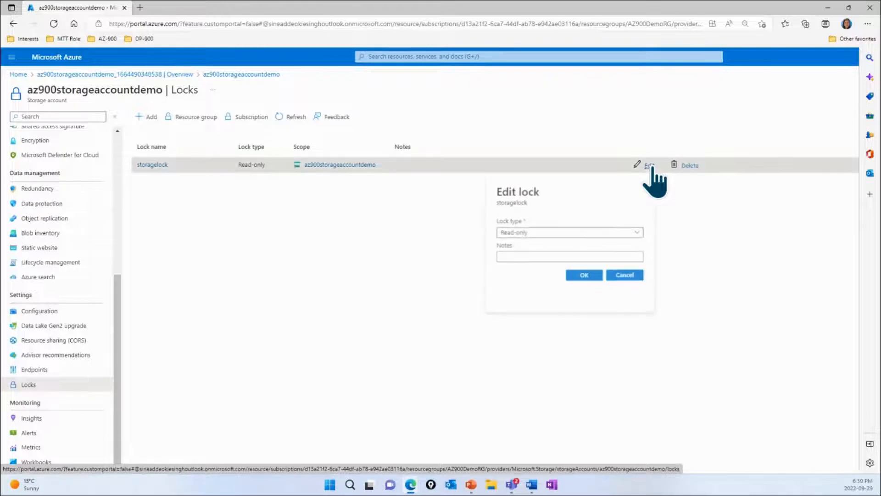
left_click(573, 235)
left_click(527, 261)
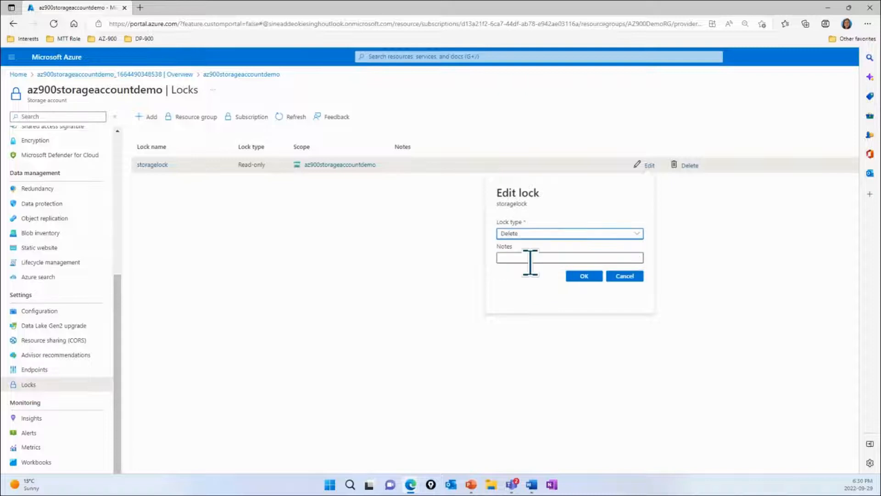
left_click(590, 277)
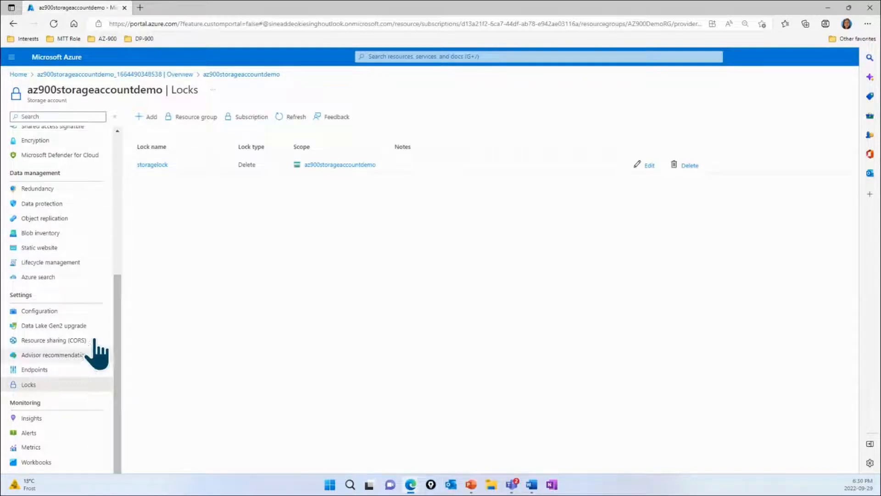
- Create a container named photos with Private (no anonymous access) public access level in the az900storageaccountdemo storage account
scroll(58, 335, "up", 1)
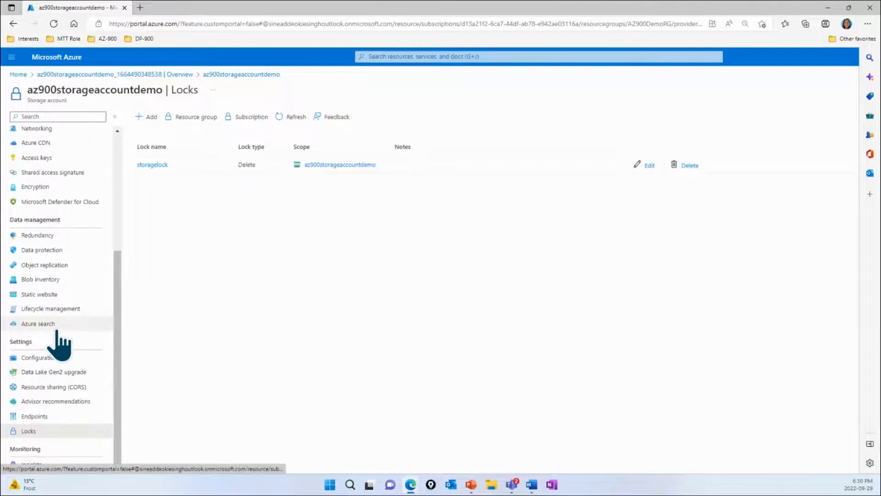
scroll(59, 338, "up", 4)
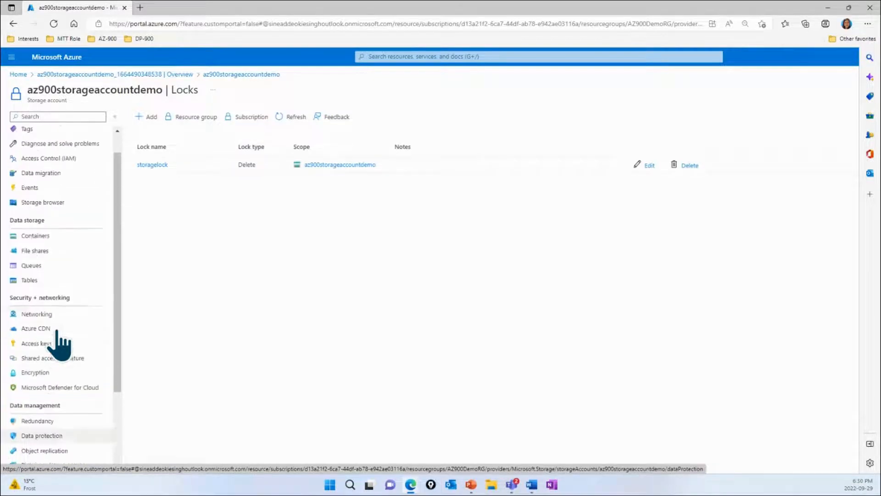
scroll(59, 341, "up", 1)
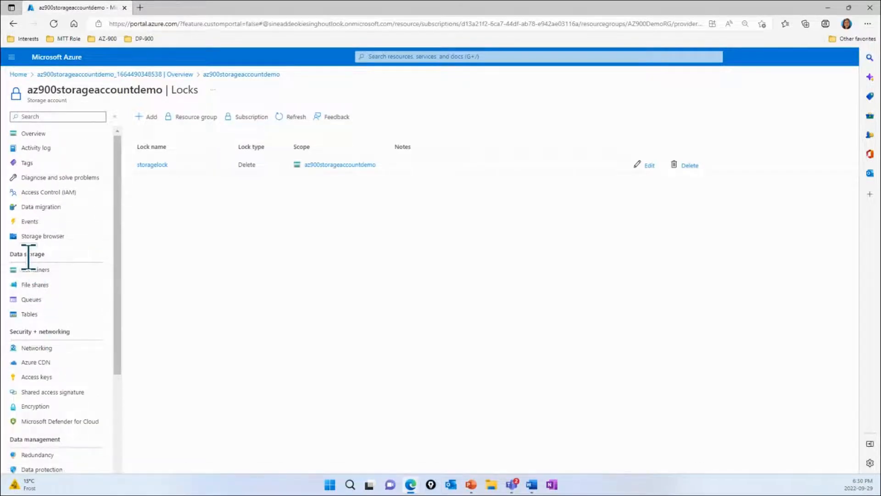
left_click(55, 275)
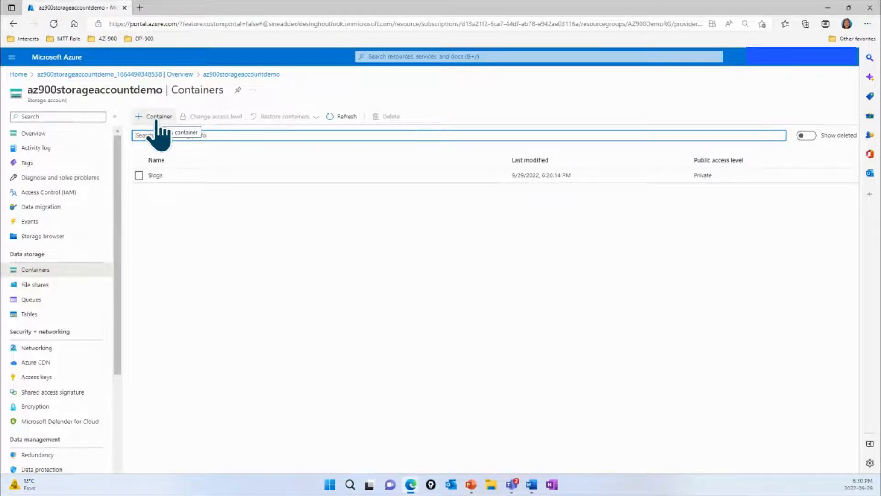
left_click(156, 120)
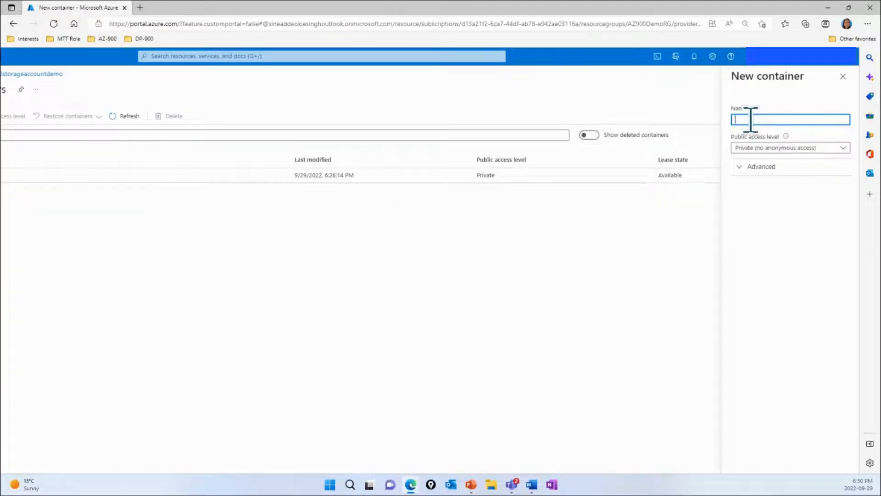
type("photos")
scroll(820, 325, "down", 2)
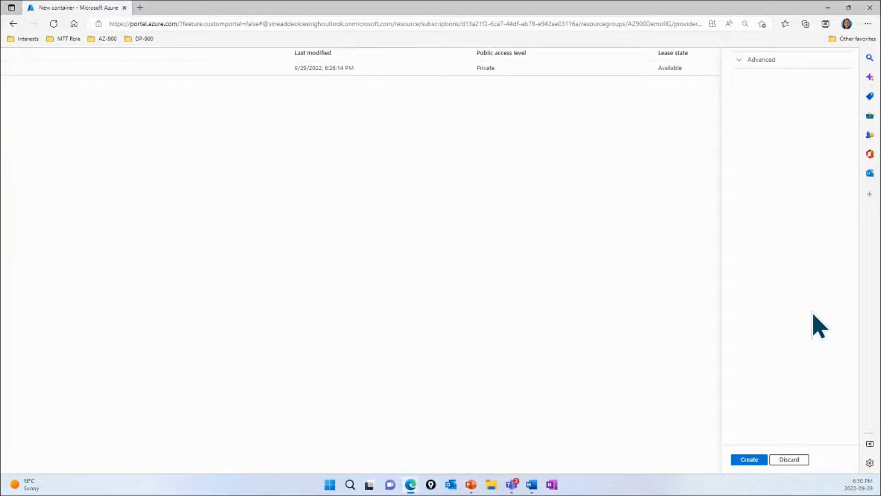
left_click(748, 459)
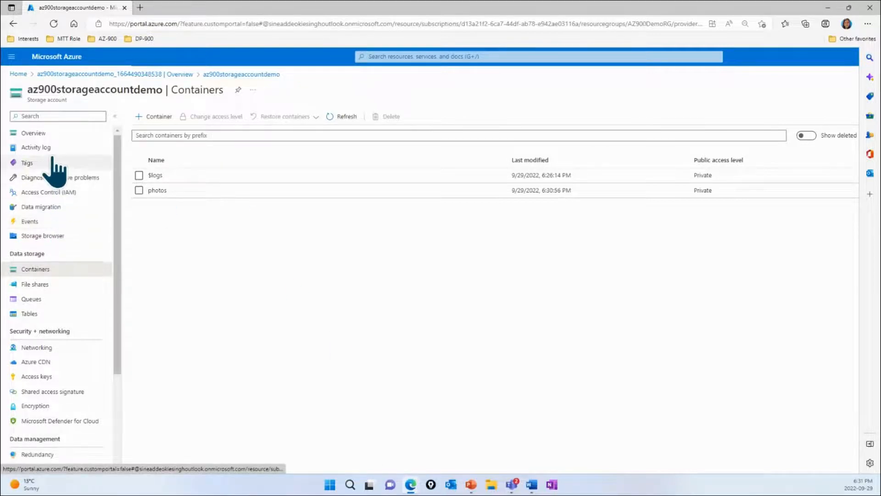
- Try to delete the az900storageaccountdemo storage account from its overview and read the resulting message
left_click(44, 136)
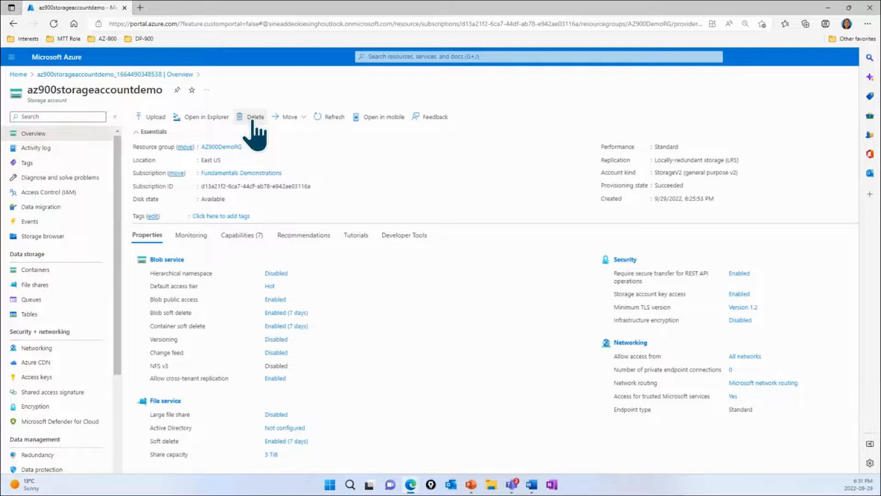
left_click(253, 118)
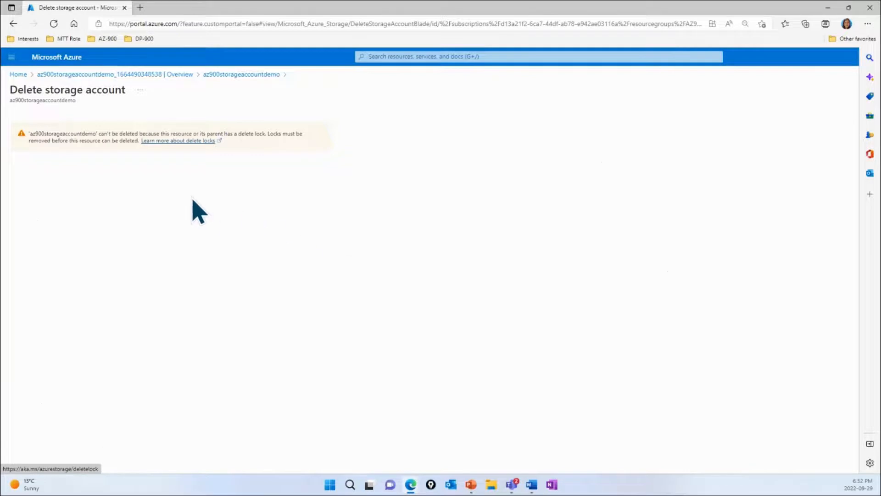
scroll(139, 197, "up", 2)
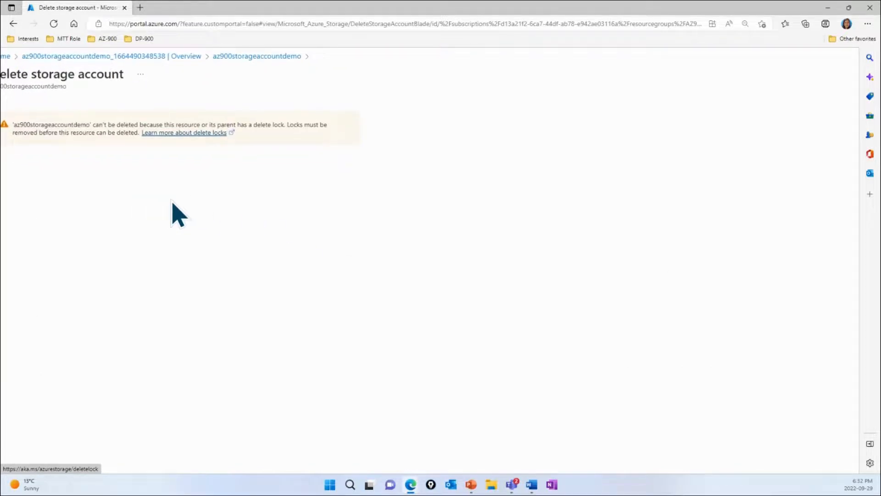
scroll(173, 209, "up", 2)
scroll(188, 213, "down", 3)
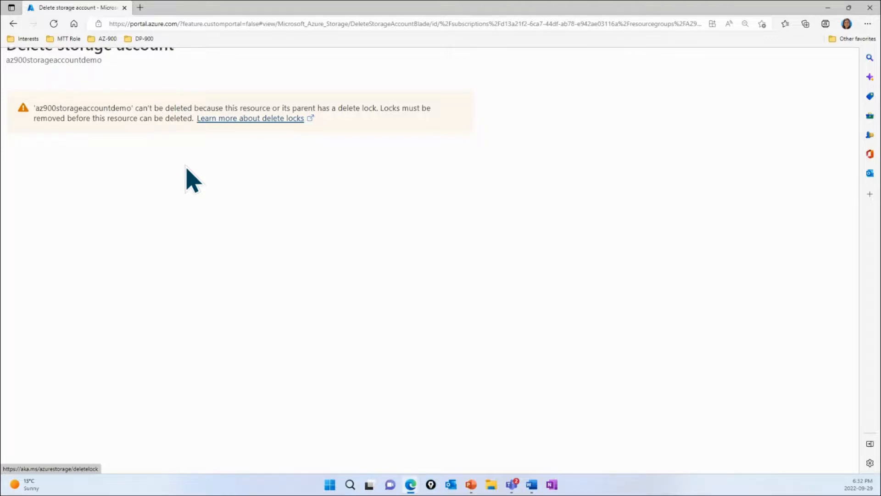
scroll(187, 169, "up", 1)
scroll(192, 180, "up", 1)
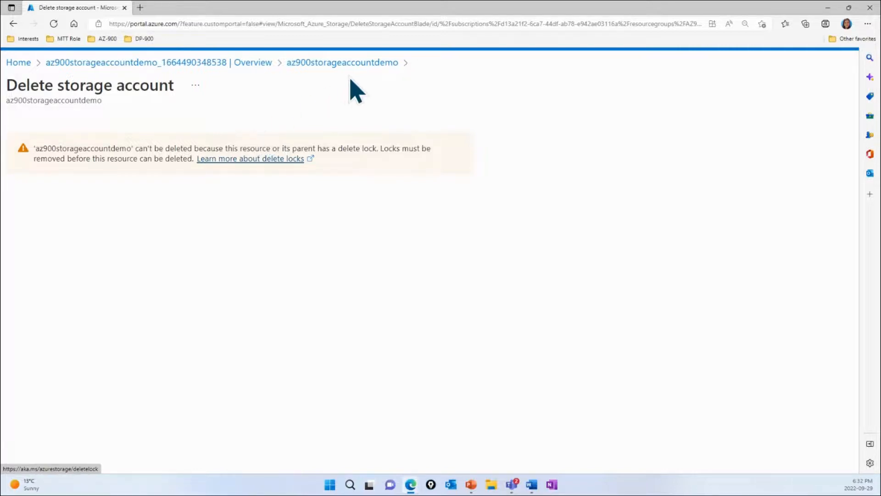
- Return to the storage account's Locks settings, delete the storagelock lock, and refresh the lock list
left_click(361, 65)
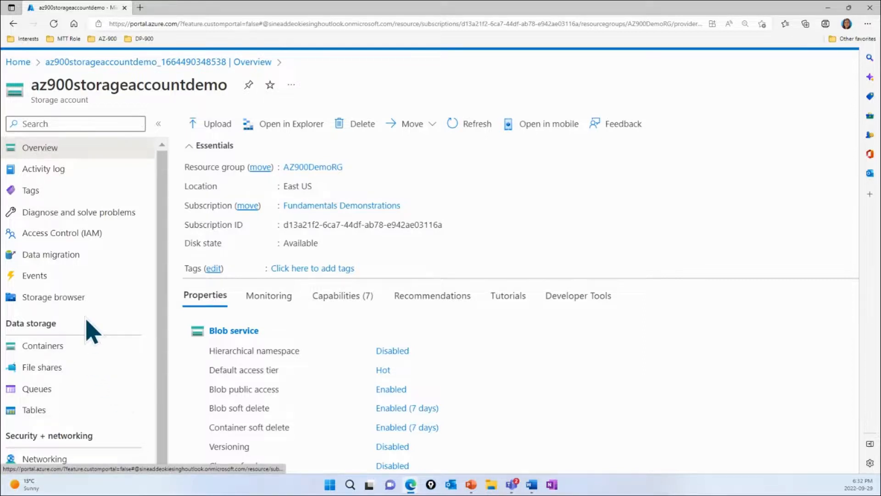
scroll(87, 322, "down", 10)
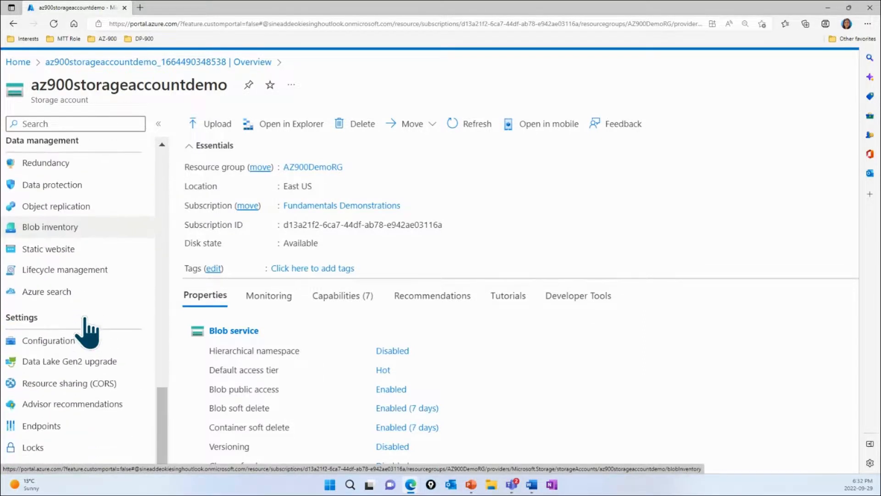
scroll(87, 326, "down", 3)
left_click(42, 376)
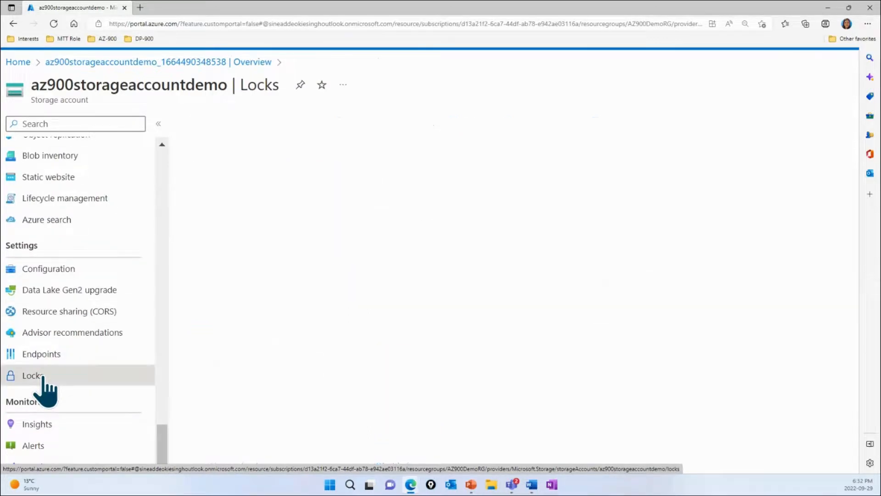
right_click(412, 247)
left_click(350, 256)
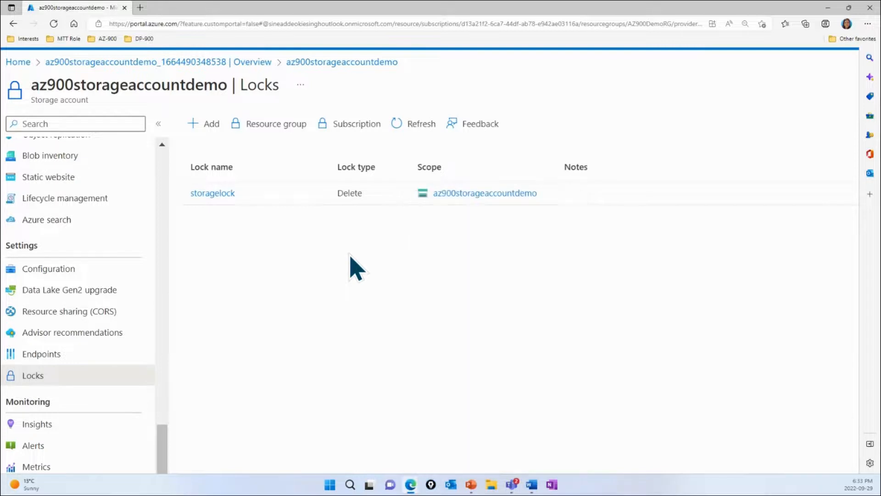
scroll(350, 256, "right", 3)
scroll(355, 268, "right", 3)
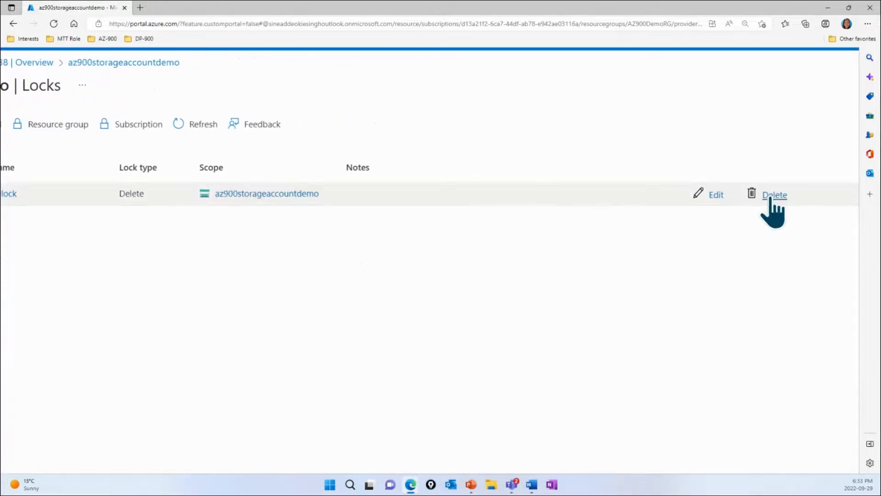
left_click(771, 198)
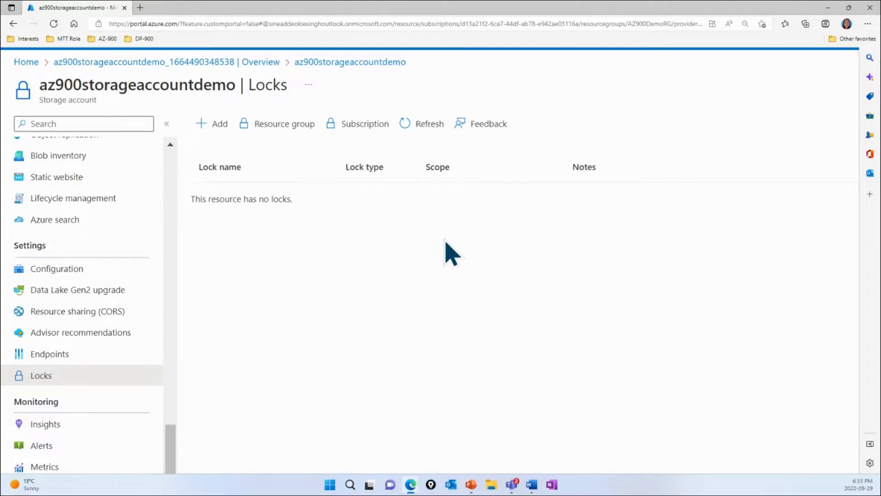
left_click(429, 131)
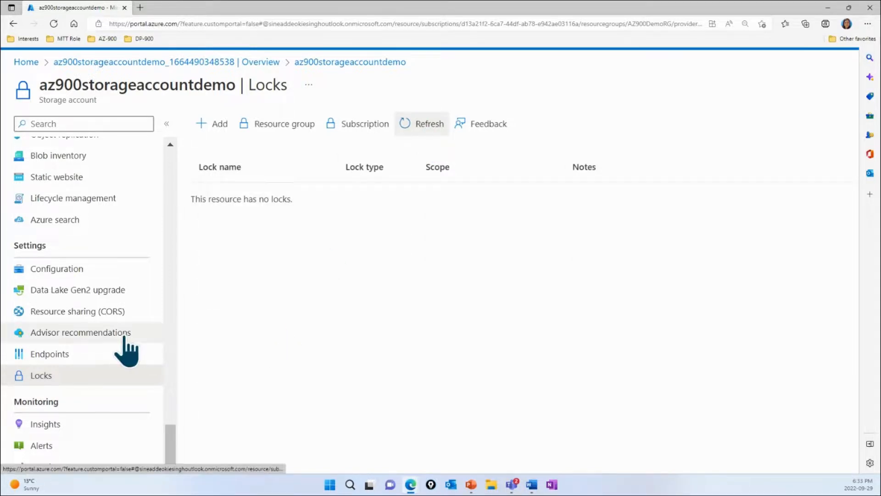
- Delete the storage account from its overview, confirming with the name az900storageaccountdemo, and refresh the overview page
scroll(124, 339, "up", 10)
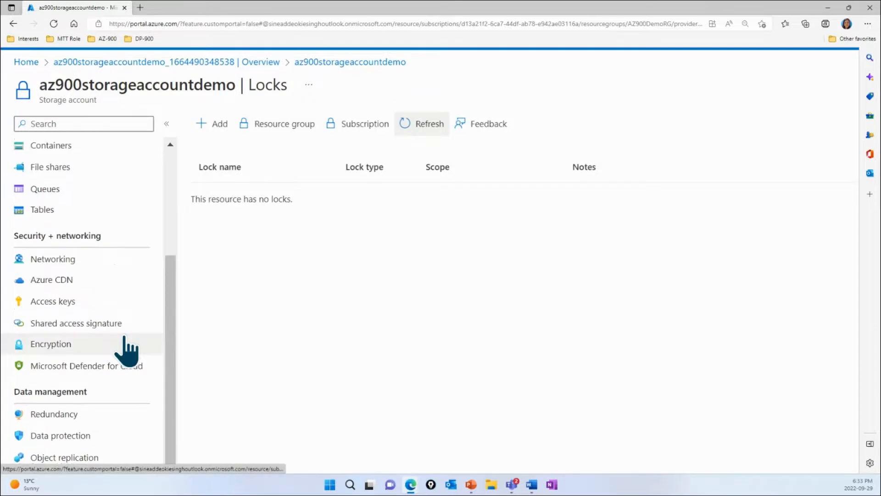
scroll(124, 285, "up", 1)
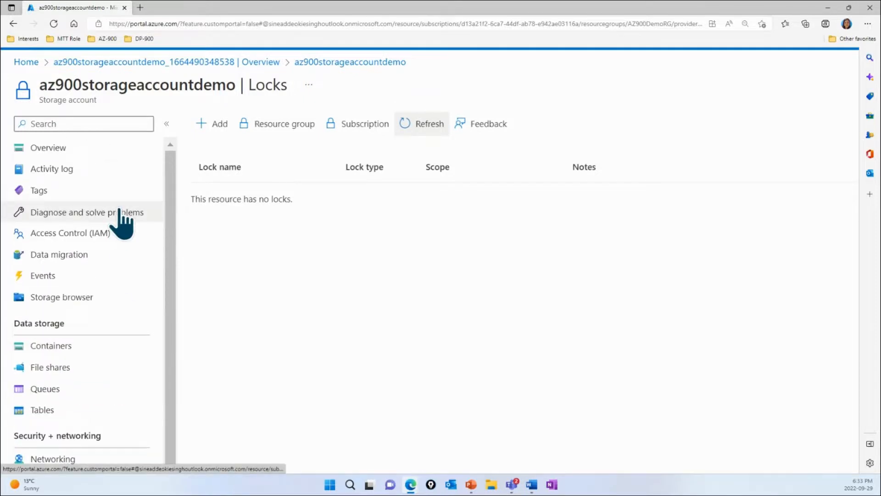
left_click(83, 151)
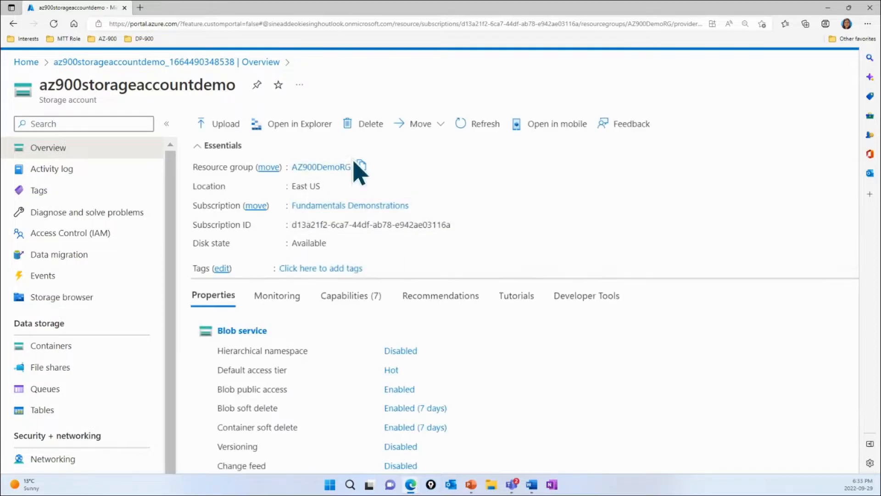
left_click(365, 124)
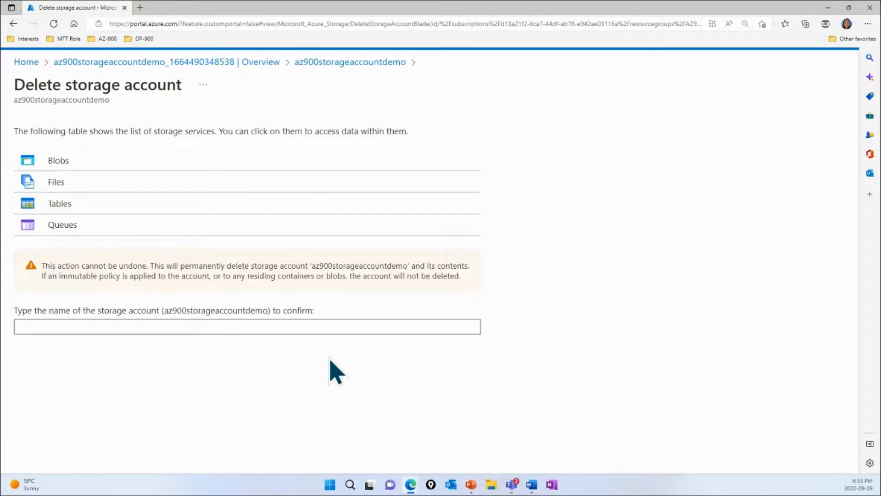
left_click(261, 328)
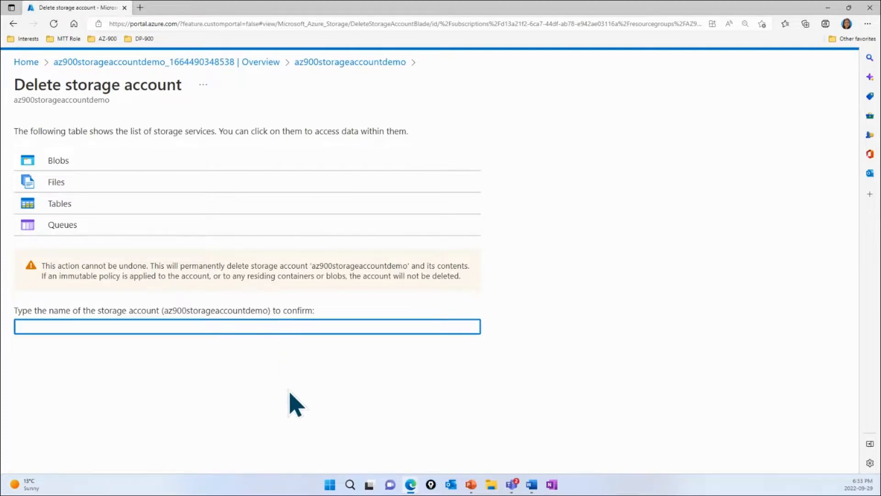
type("az900")
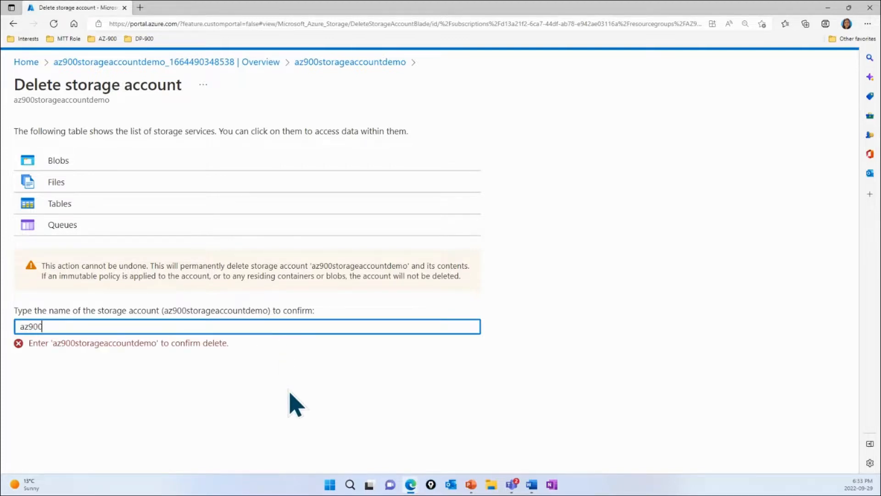
type("storageaccountdemo")
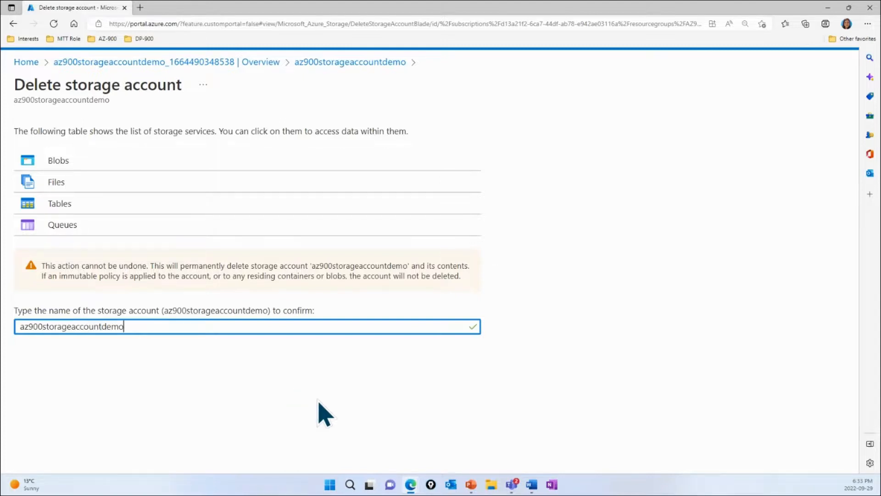
scroll(318, 401, "down", 6)
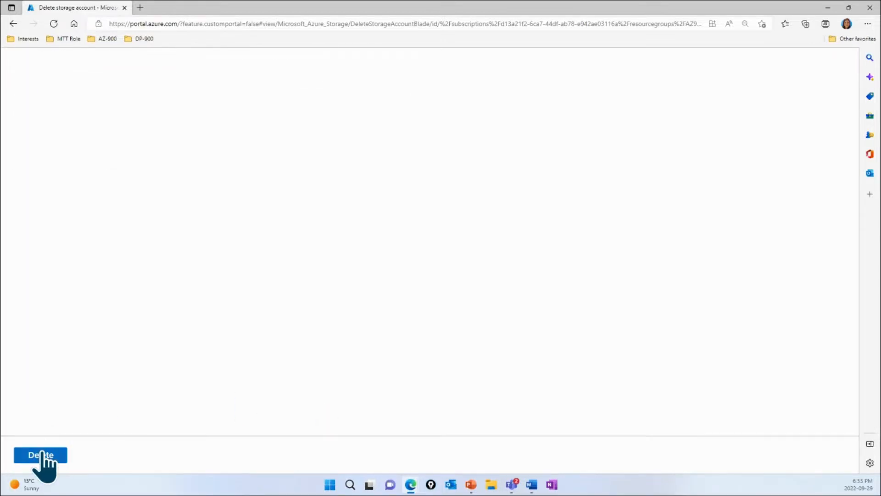
left_click(44, 454)
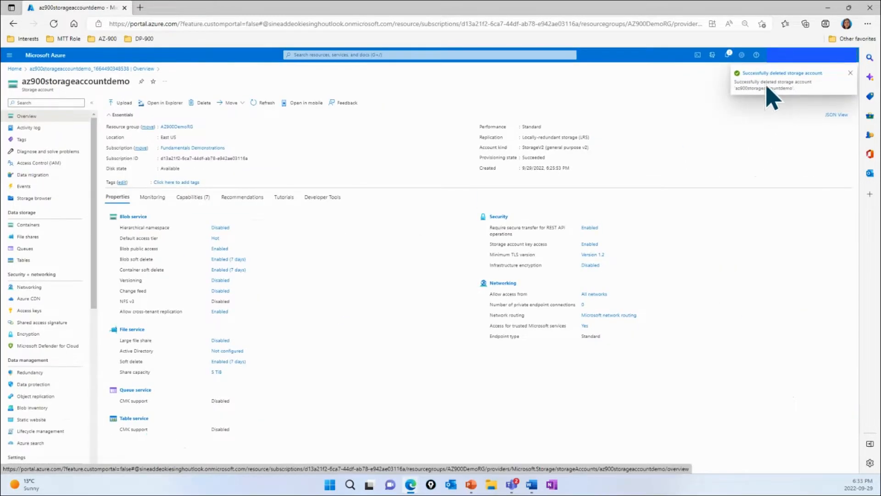
left_click(267, 108)
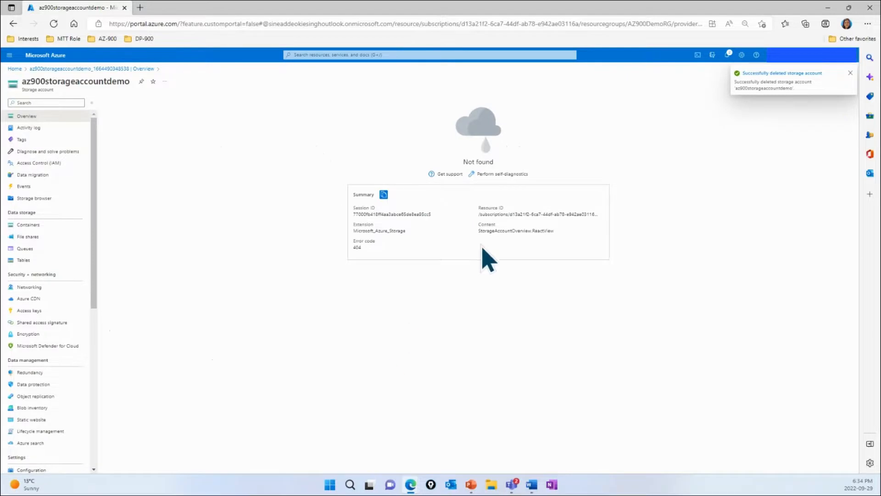